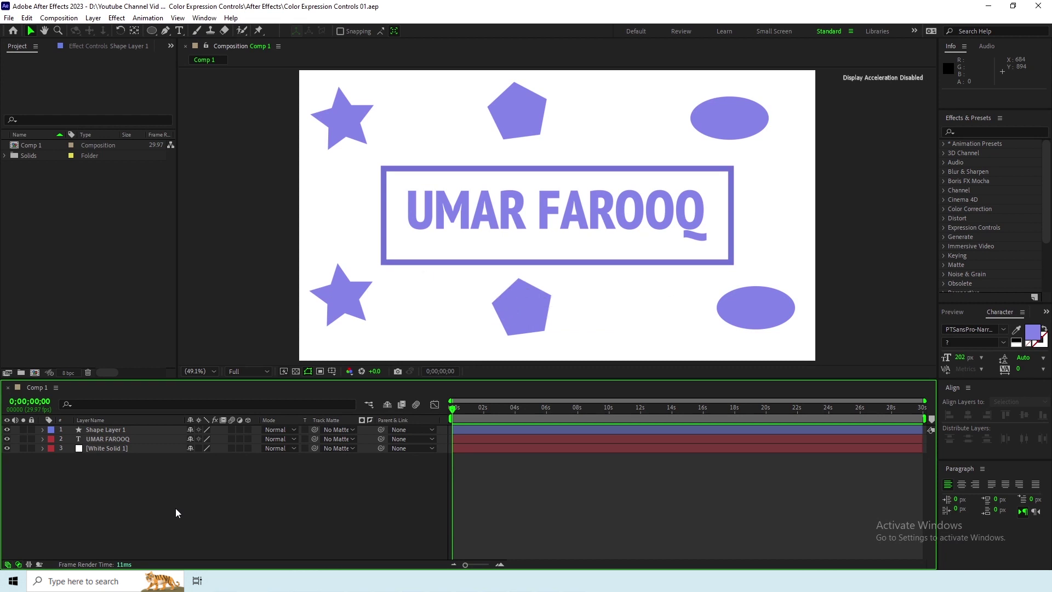
# Step: Add Adjustment Layer 1 at the top of Comp 1 and lock its Effect Controls panel
pyautogui.rightClick(176, 508)
pyautogui.moveTo(230, 376)
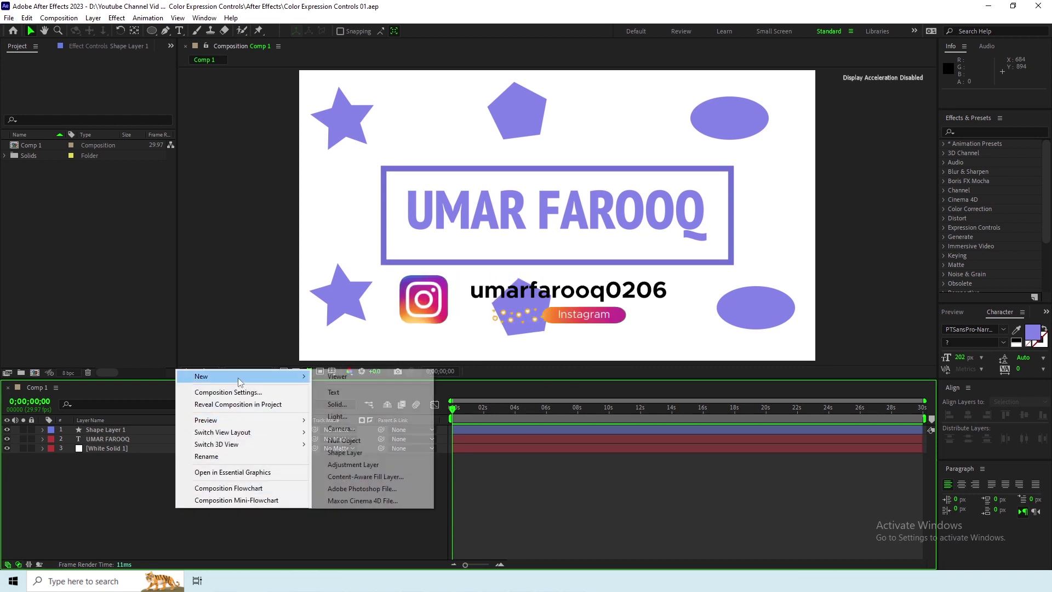
pyautogui.click(354, 464)
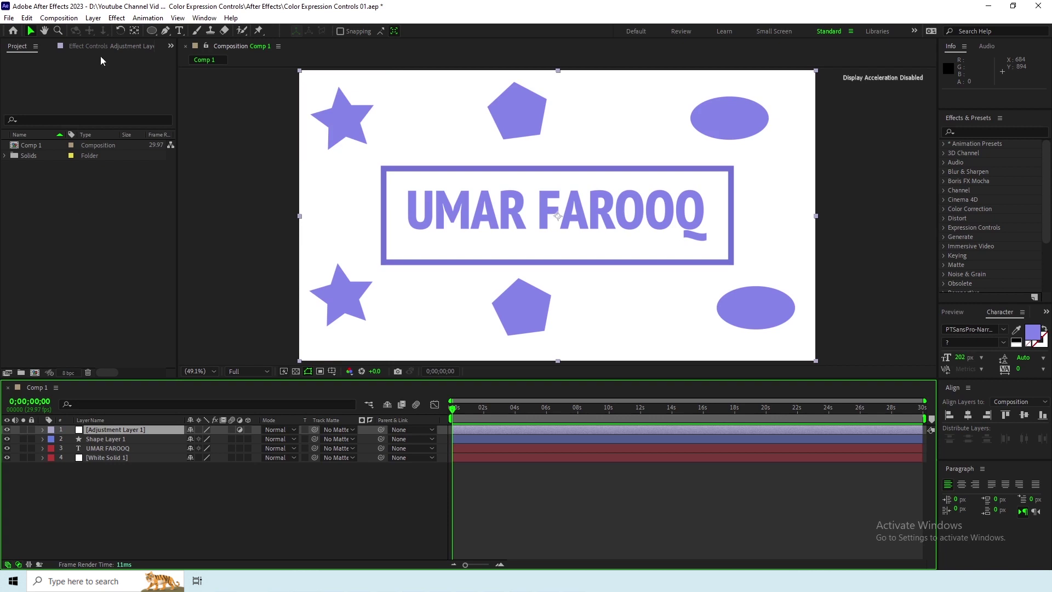
pyautogui.click(119, 46)
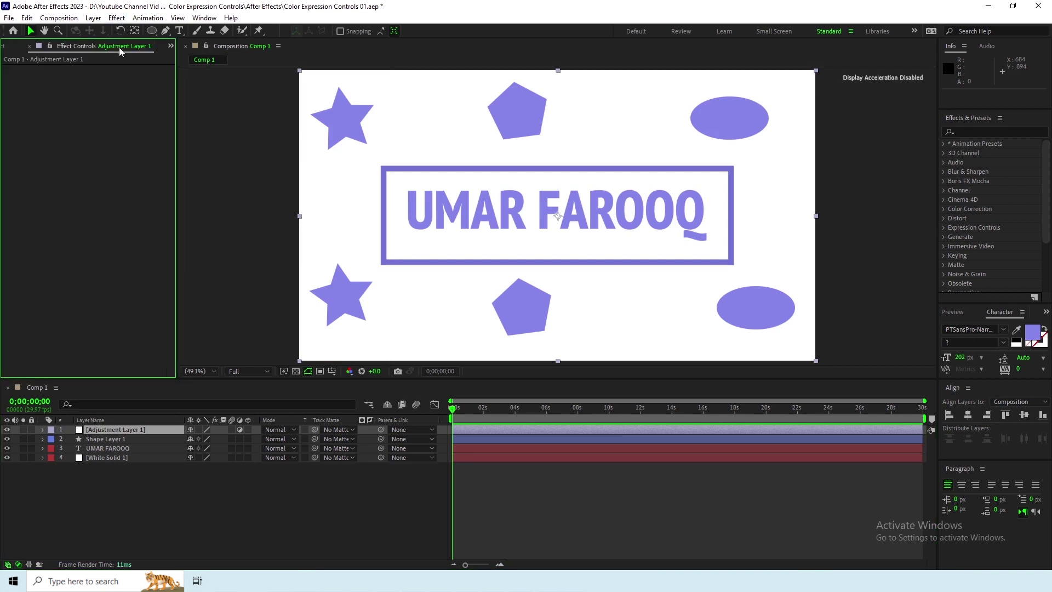
pyautogui.click(38, 47)
# Step: Add an Expression Controls > Color Control effect to Adjustment Layer 1
pyautogui.click(149, 432)
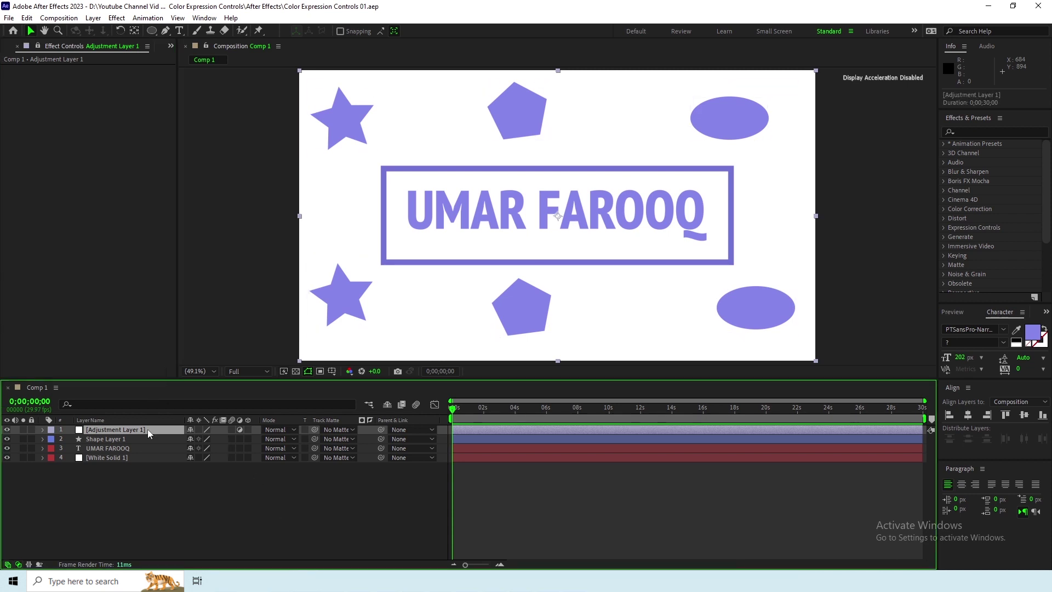
pyautogui.click(125, 19)
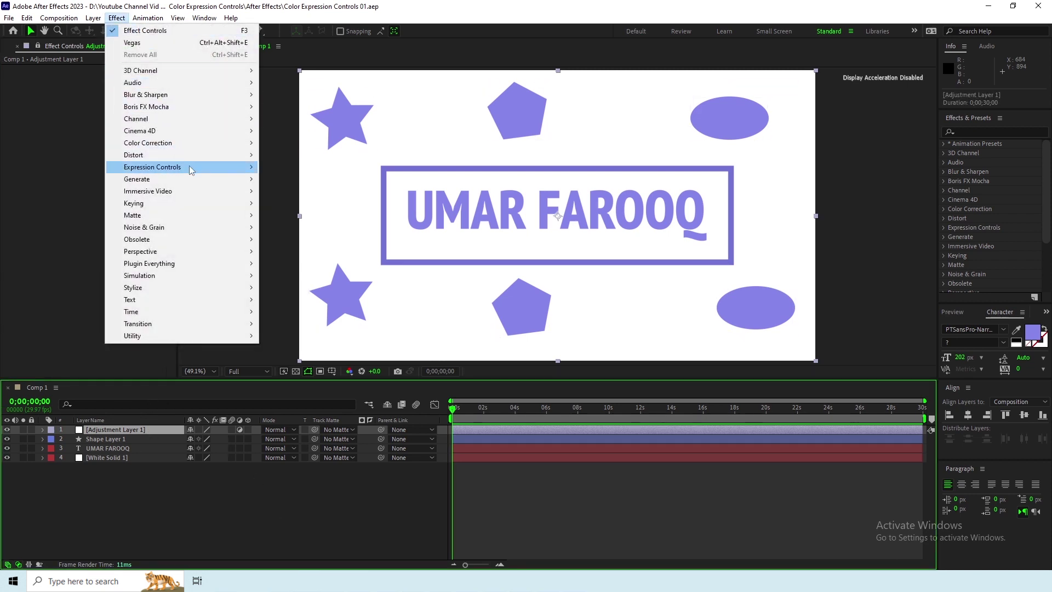
pyautogui.moveTo(189, 167)
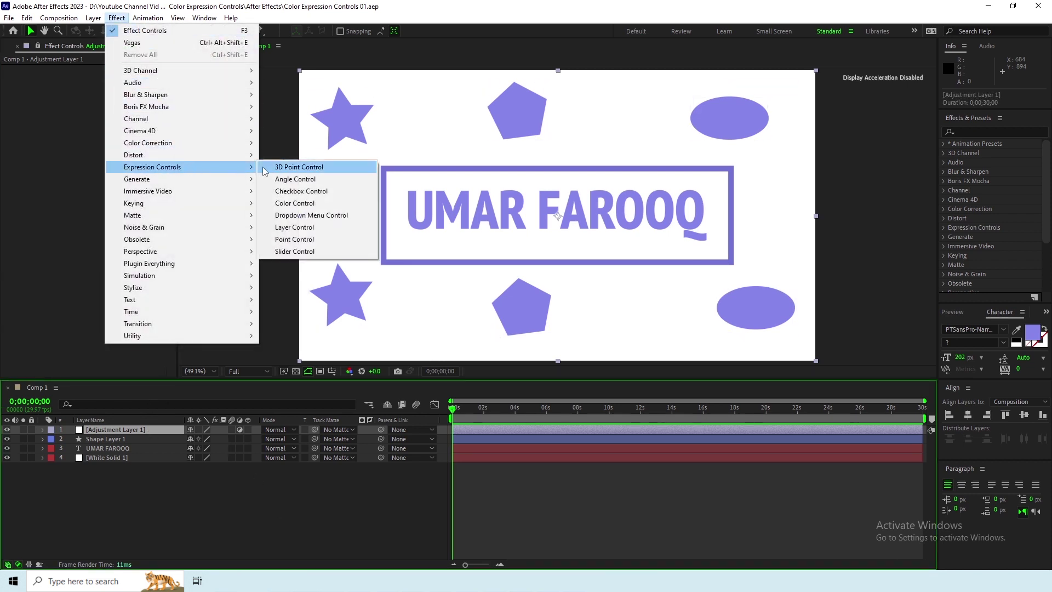
pyautogui.click(315, 202)
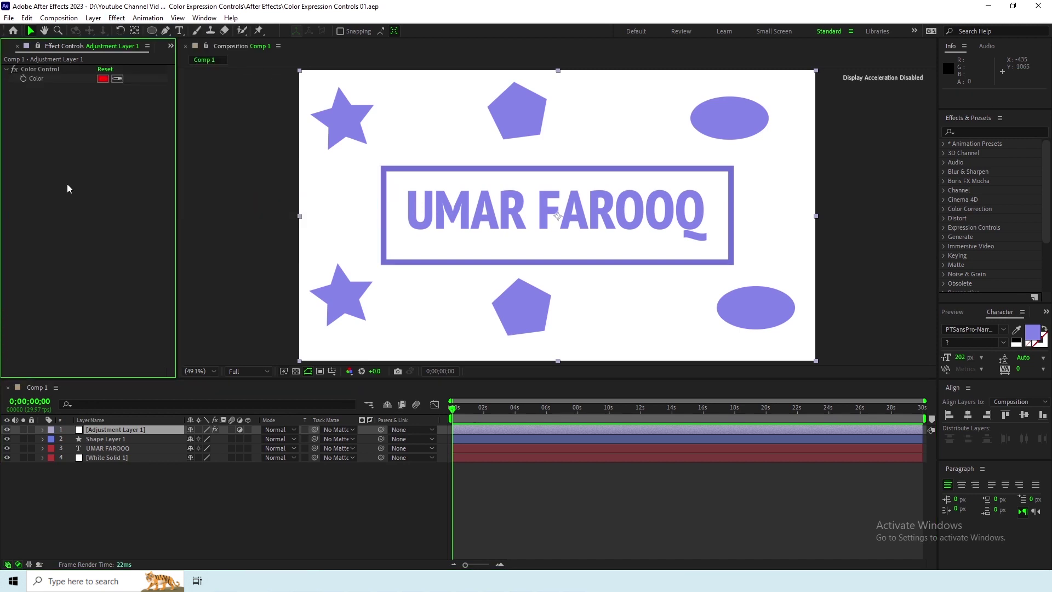
# Step: Rename the Color Control effect to 'Shape Fill'
pyautogui.rightClick(45, 72)
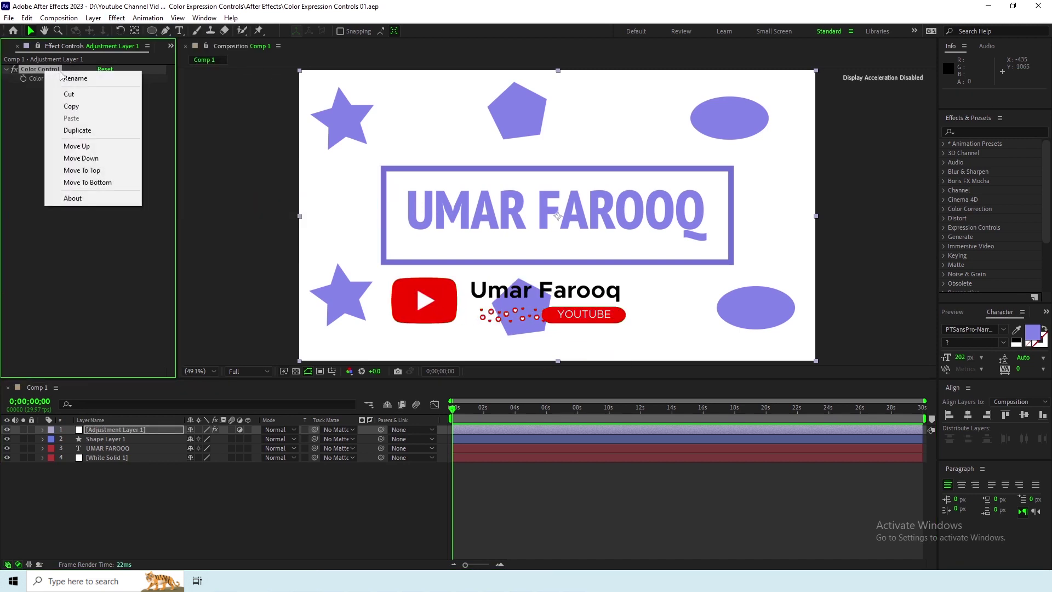
pyautogui.click(68, 78)
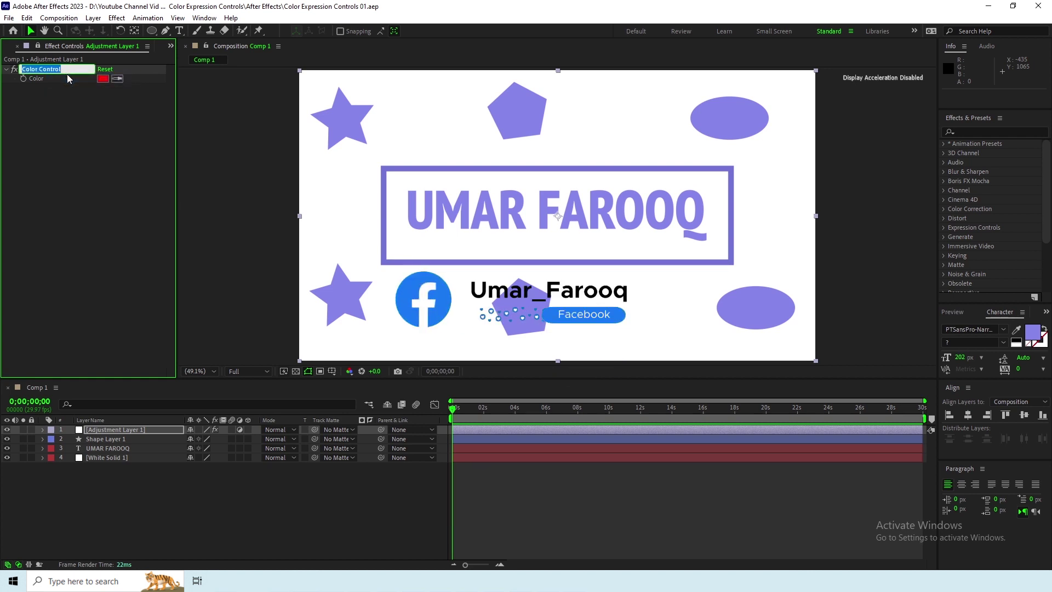
pyautogui.write('Shape C')
pyautogui.press('BackSpace')
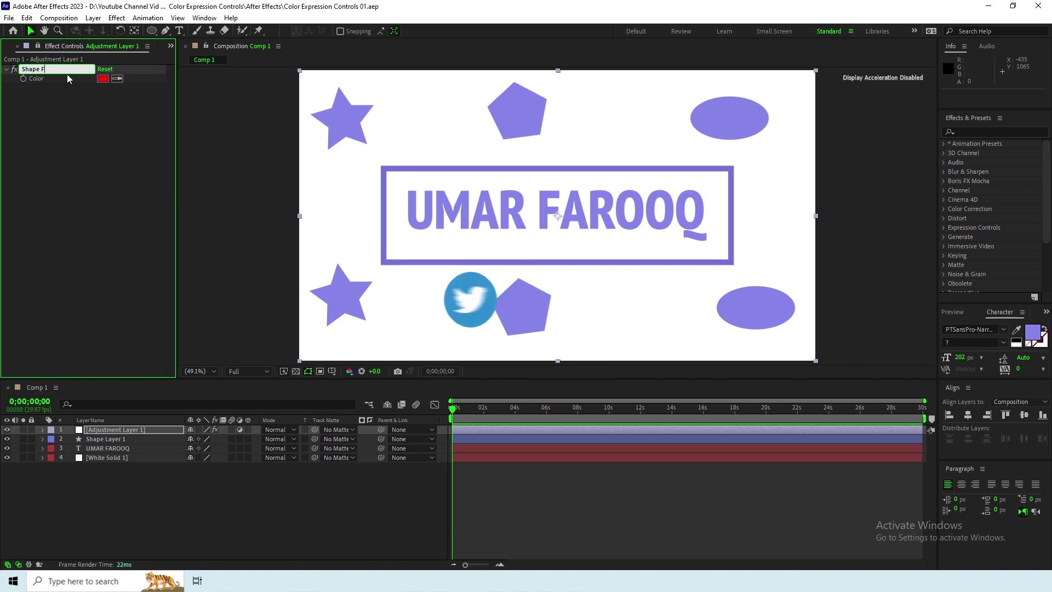
pyautogui.write('Fill')
pyautogui.press('Return')
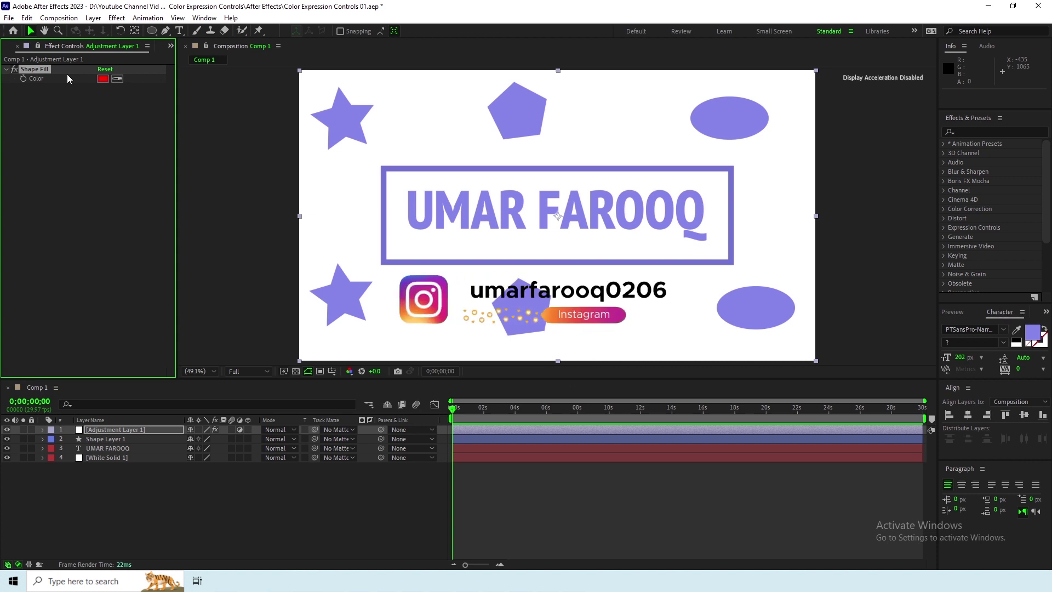
# Step: Duplicate Shape Fill twice, creating Shape Fill 2 and Shape Fill 3
pyautogui.rightClick(28, 70)
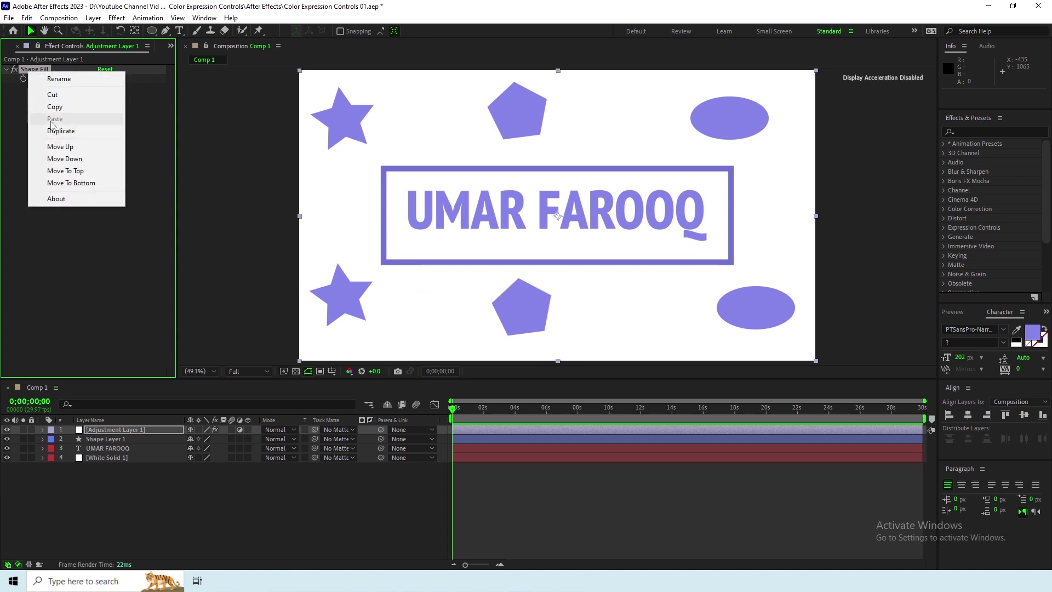
pyautogui.click(91, 130)
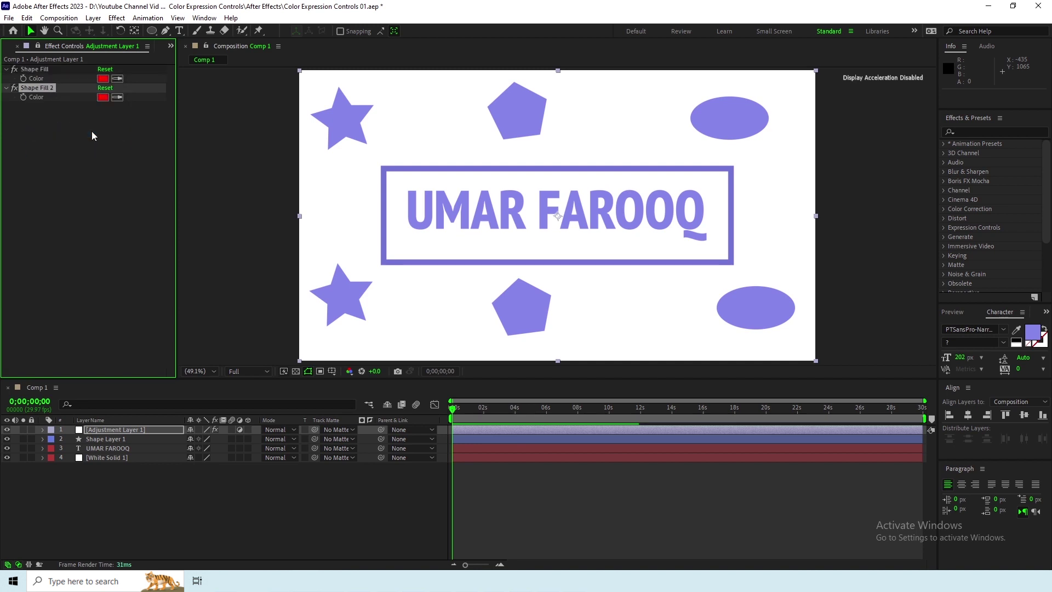
pyautogui.hotkey('ctrl', 'd')
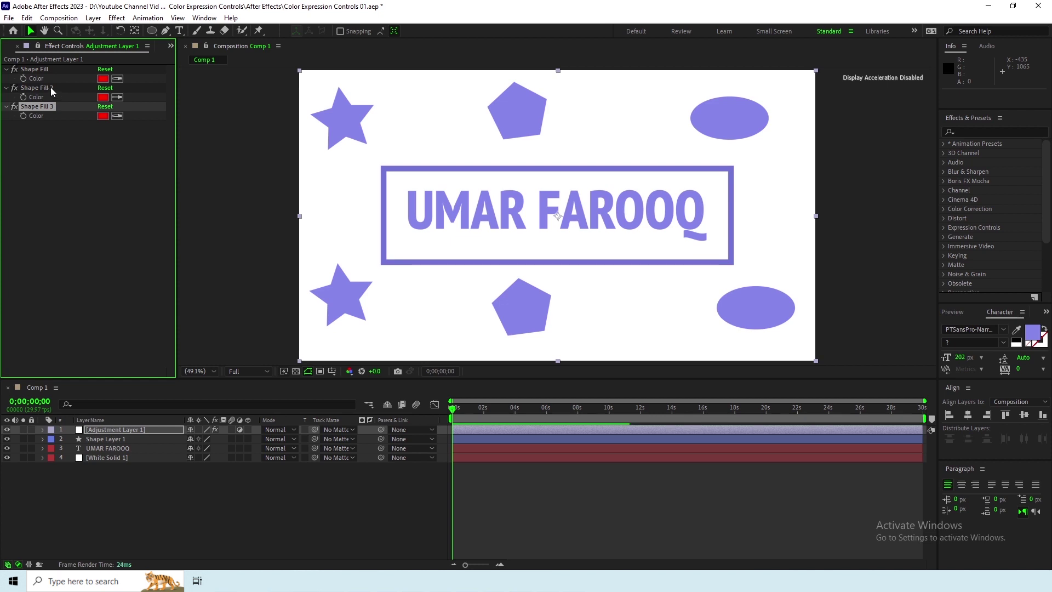
# Step: Rename Shape Fill 2 to 'Shape Stroke'
pyautogui.rightClick(55, 87)
pyautogui.click(55, 97)
pyautogui.write('Shape')
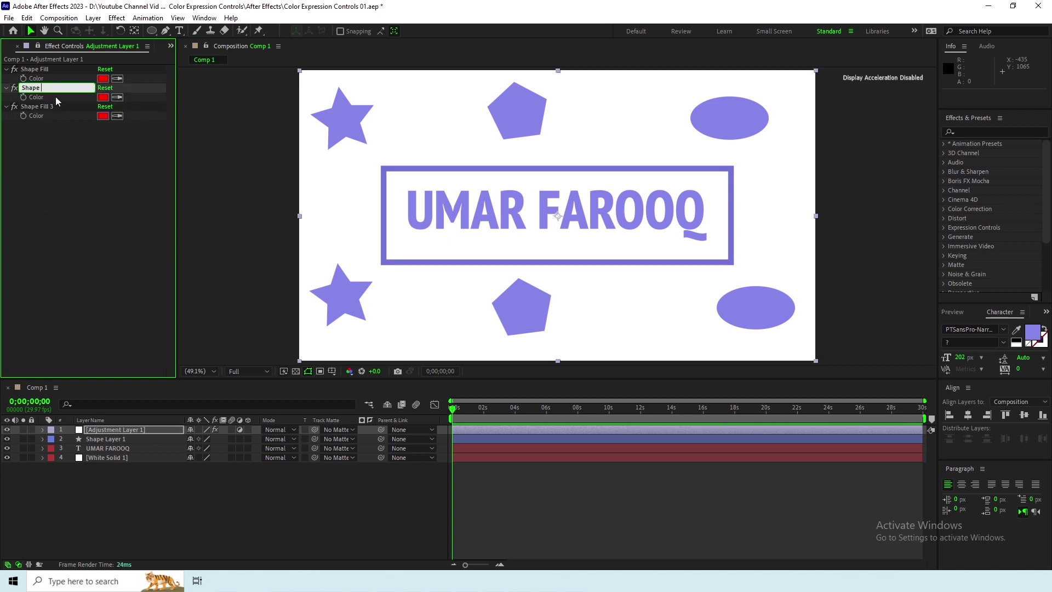
pyautogui.write('troke')
pyautogui.press('Return')
# Step: Rename Shape Fill 3 to 'Text Fill' and deselect the adjustment layer
pyautogui.rightClick(52, 104)
pyautogui.click(75, 111)
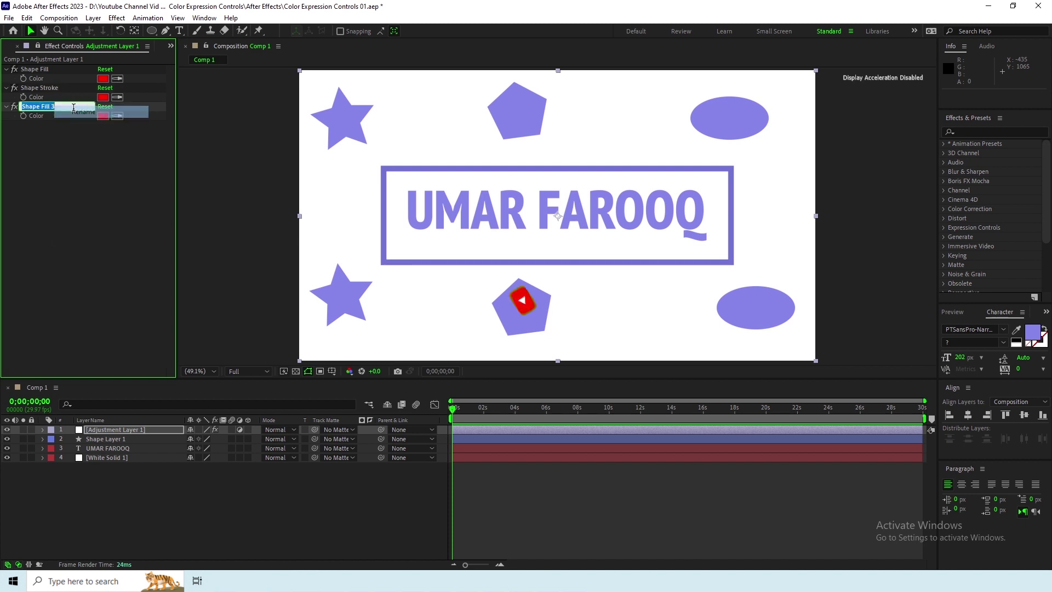
pyautogui.write('Text Fill')
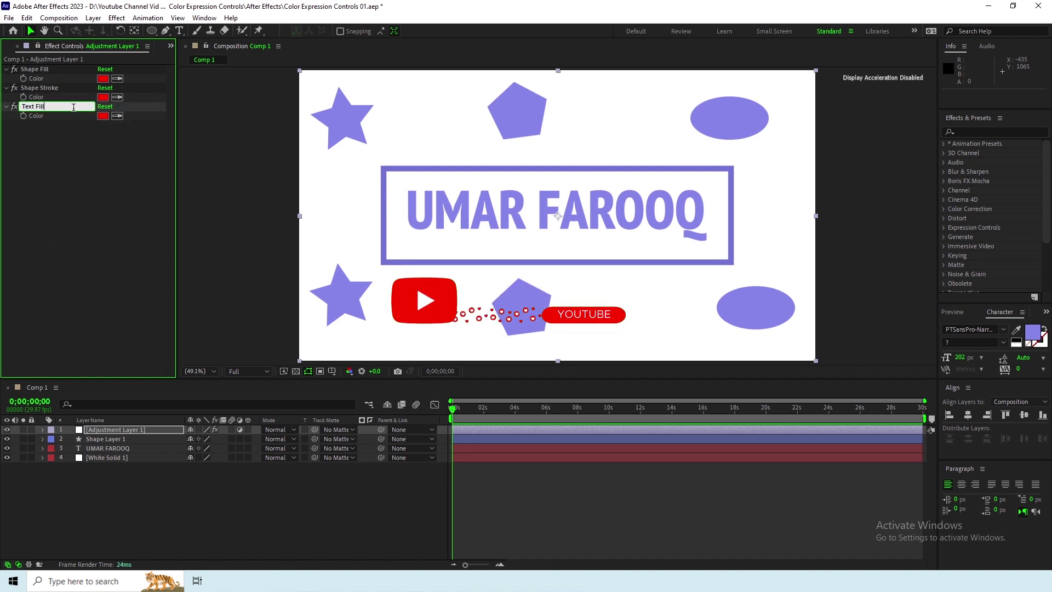
pyautogui.press('Return')
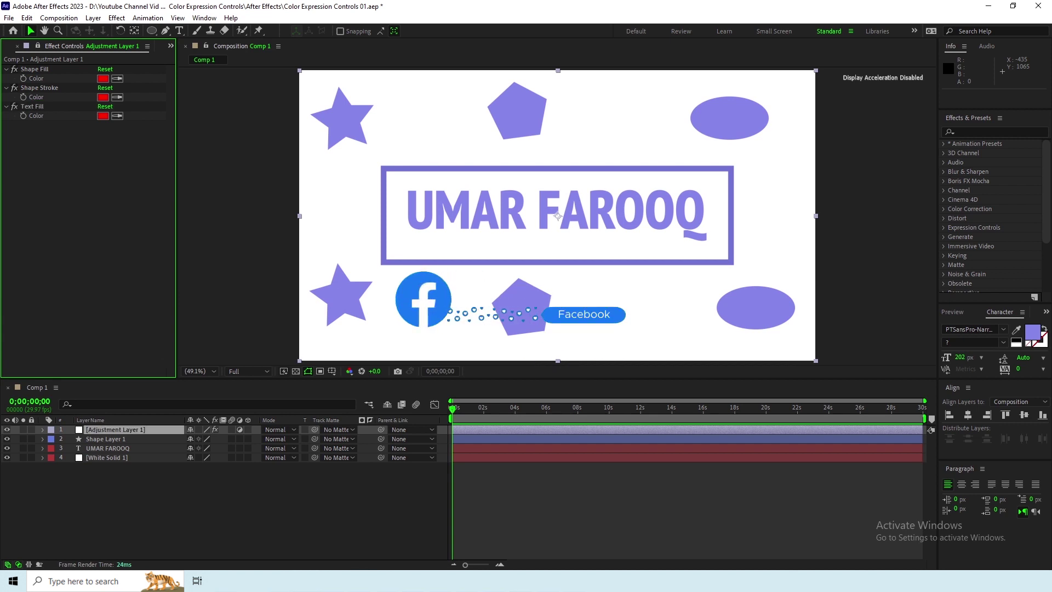
pyautogui.click(248, 512)
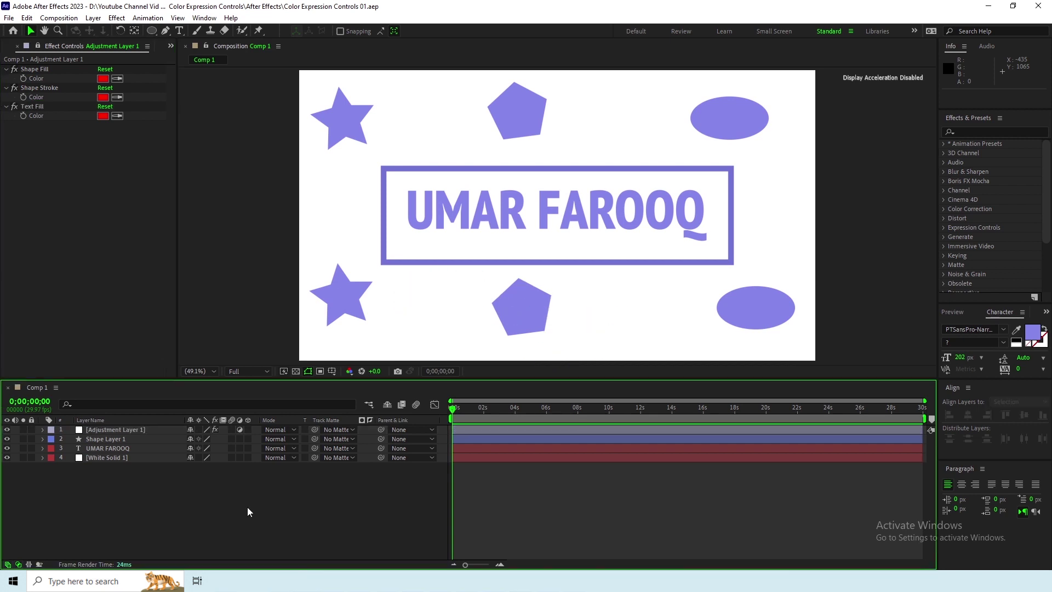
# Step: Apply the Fill effect from Effects & Presets to the name title text layer, turning it red
pyautogui.click(123, 447)
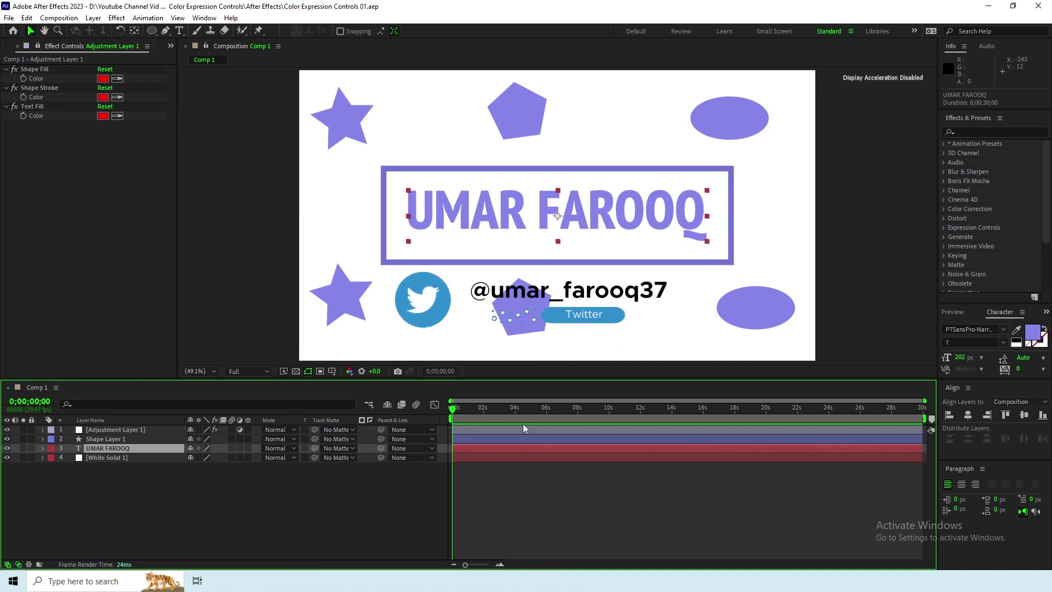
pyautogui.click(968, 132)
pyautogui.write('fill')
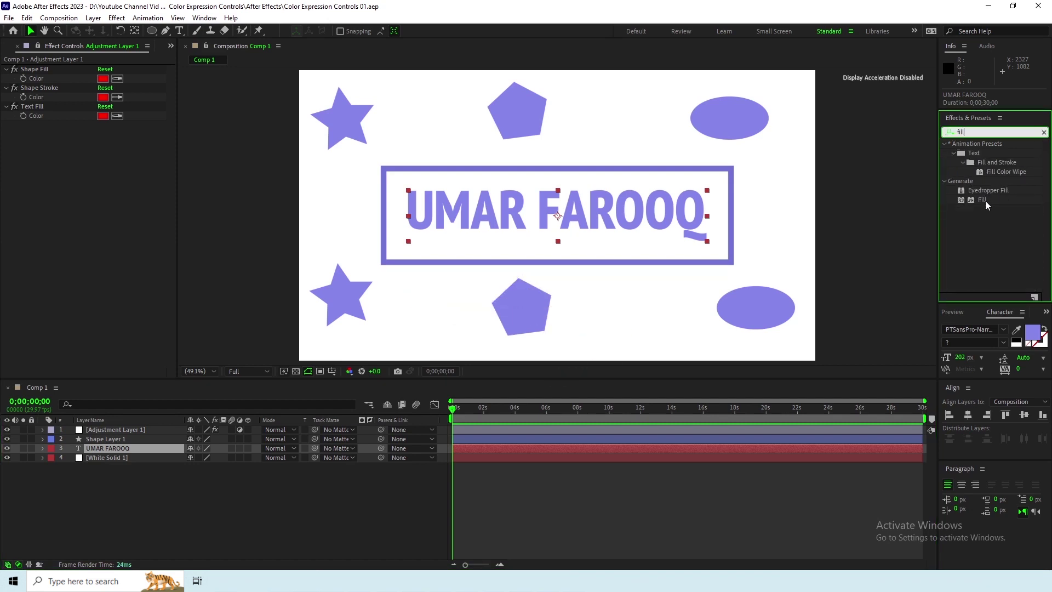
pyautogui.doubleClick(982, 200)
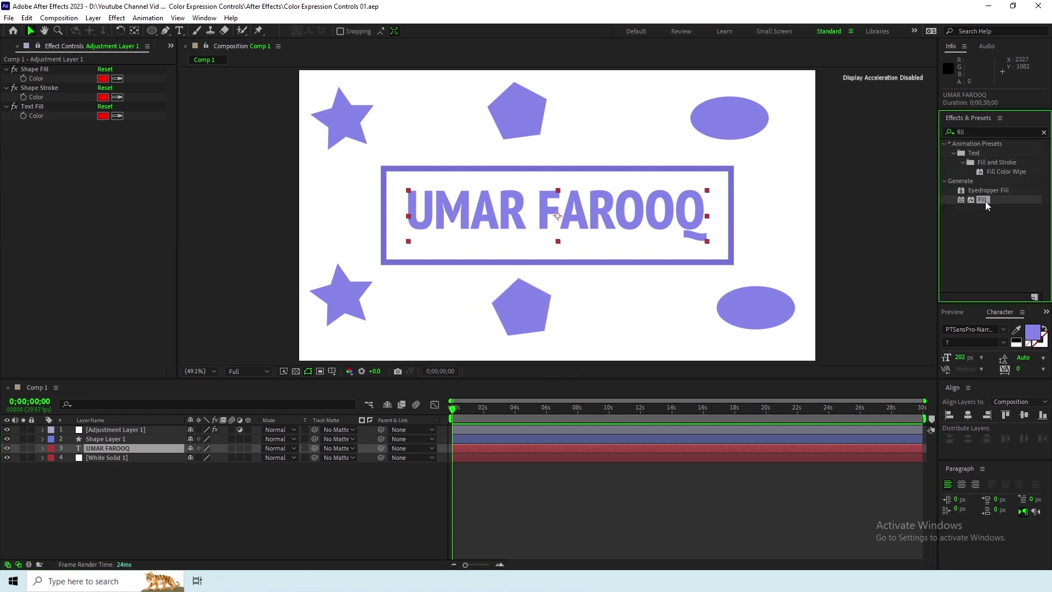
pyautogui.click(118, 201)
pyautogui.click(133, 433)
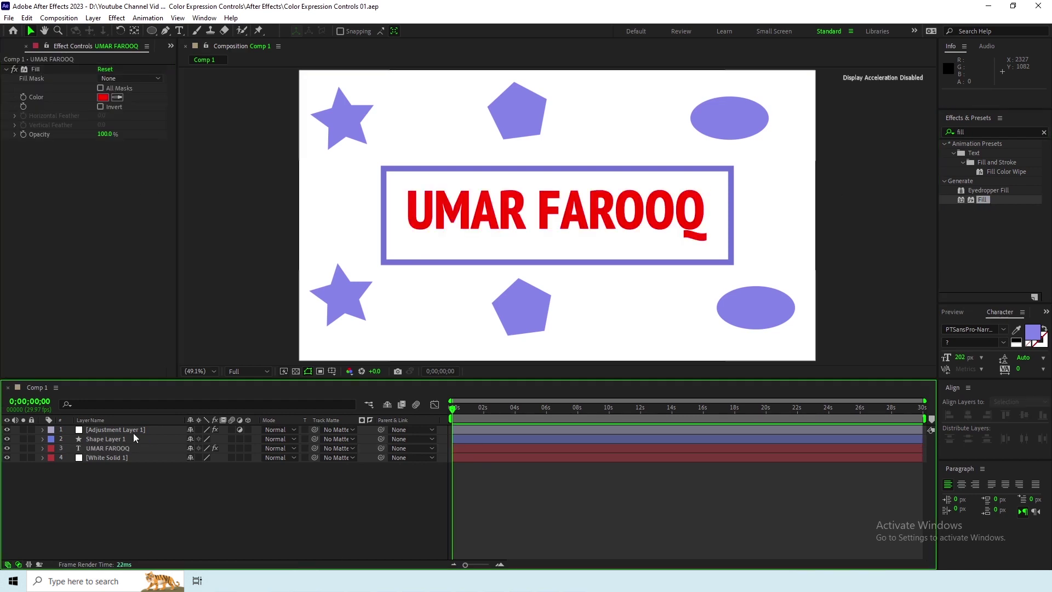
pyautogui.click(130, 440)
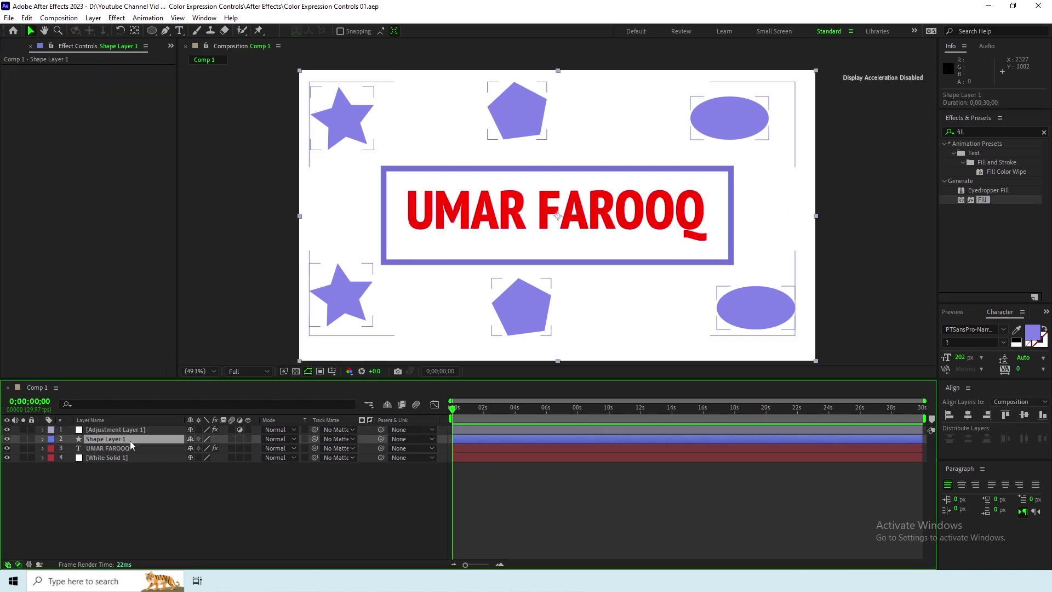
# Step: Give the six shapes in Shape Layer 1, Ellipse 2 through Polystar 1, a 14 px stroke
pyautogui.click(42, 440)
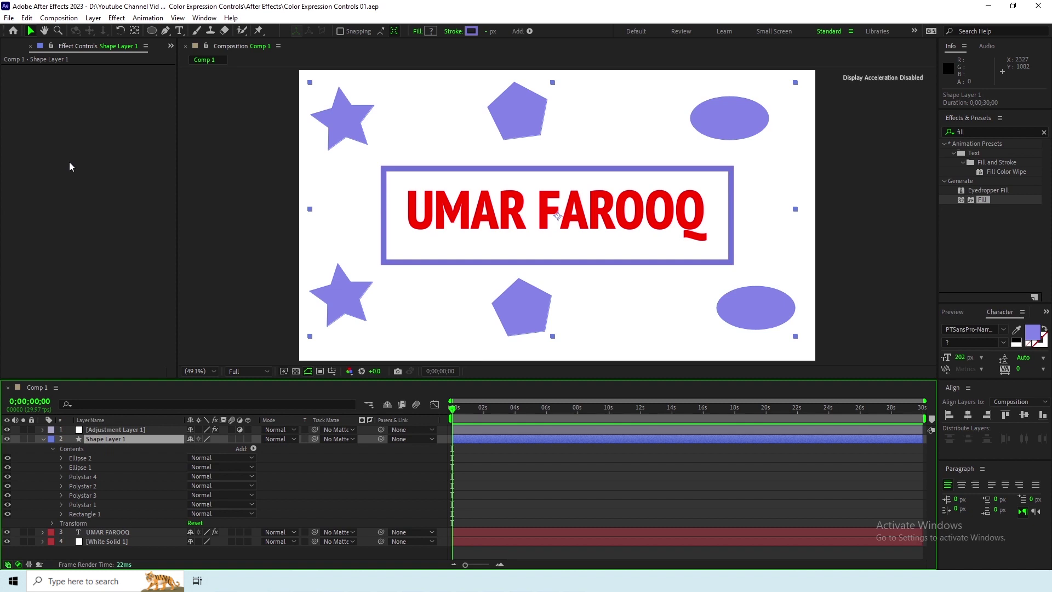
pyautogui.click(140, 429)
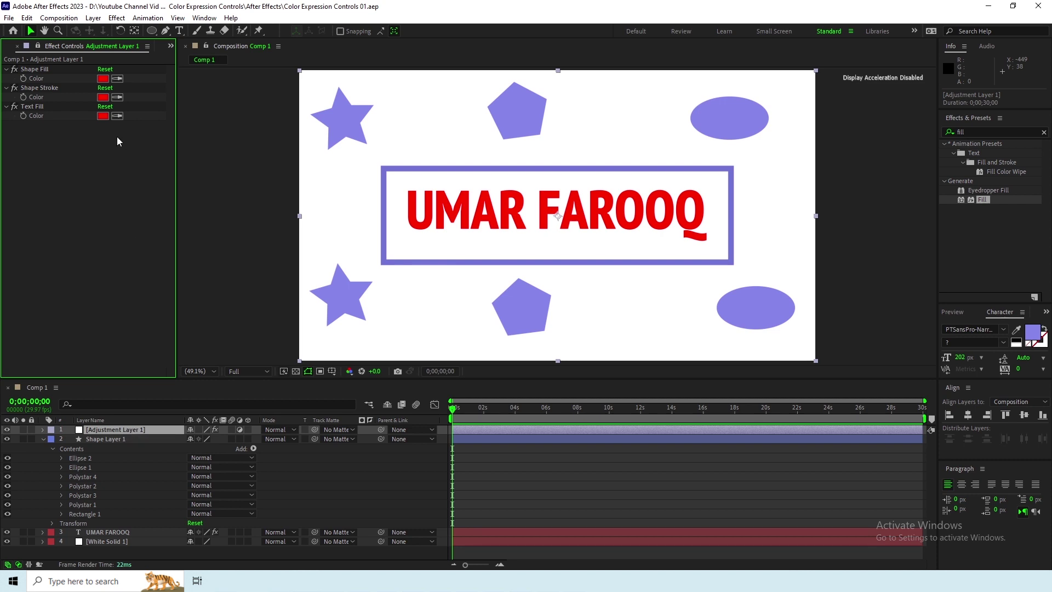
pyautogui.click(113, 438)
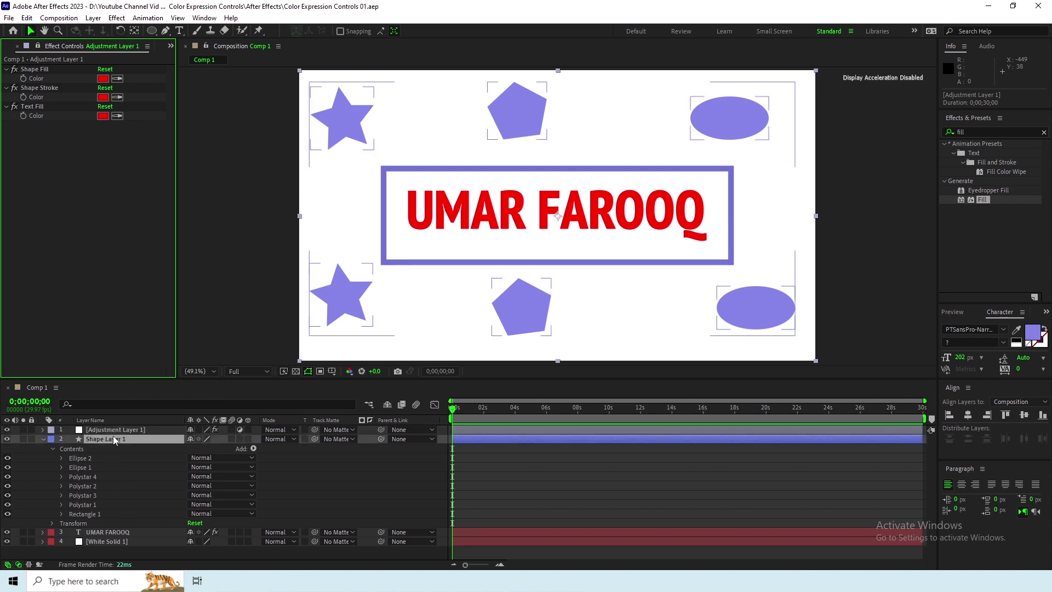
pyautogui.click(81, 459)
pyautogui.keyDown('shift'); pyautogui.click(96, 505); pyautogui.keyUp('shift')
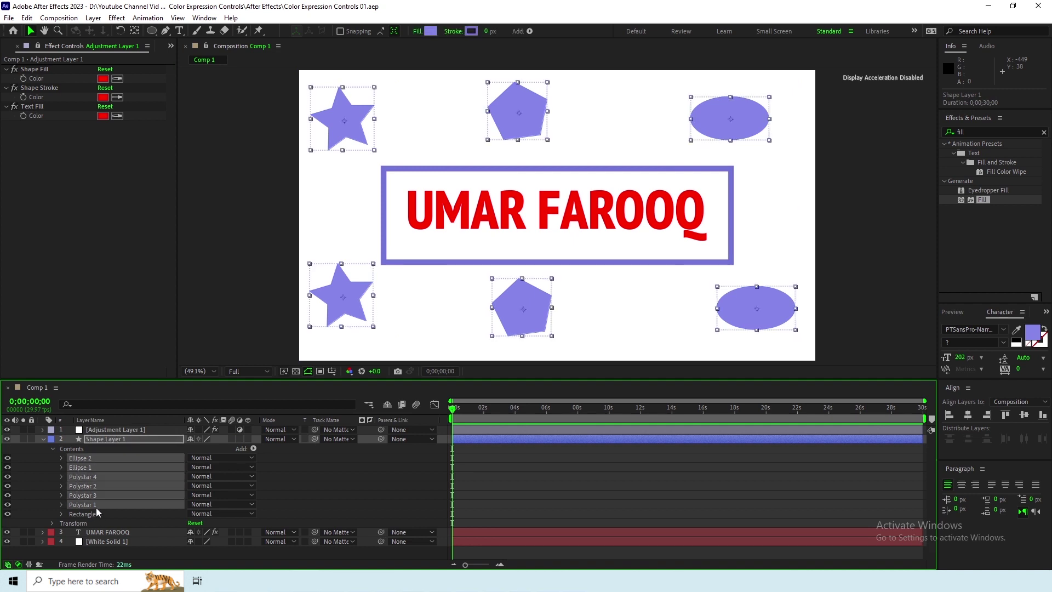
pyautogui.moveTo(486, 31); pyautogui.dragTo(496, 58)
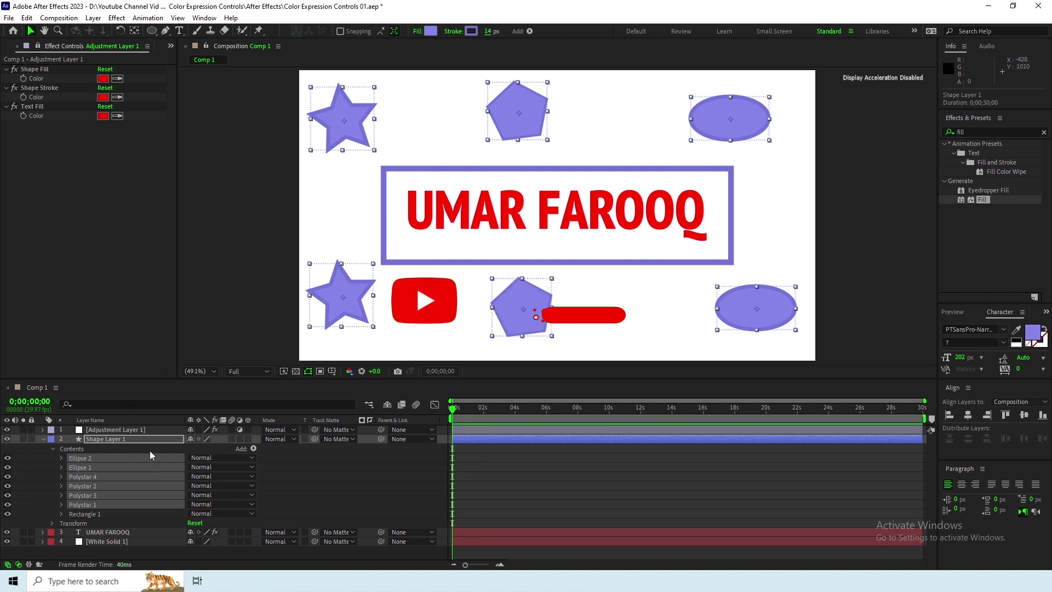
# Step: Collapse Shape Layer 1's contents and select it together with the title text layer
pyautogui.click(43, 439)
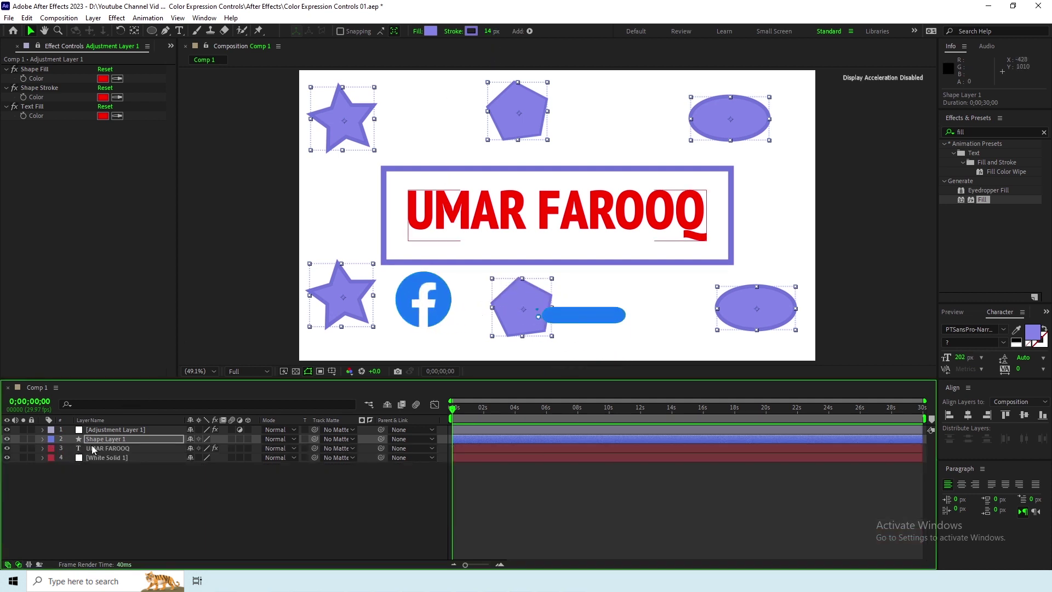
pyautogui.keyDown('ctrl'); pyautogui.click(103, 446); pyautogui.keyUp('ctrl')
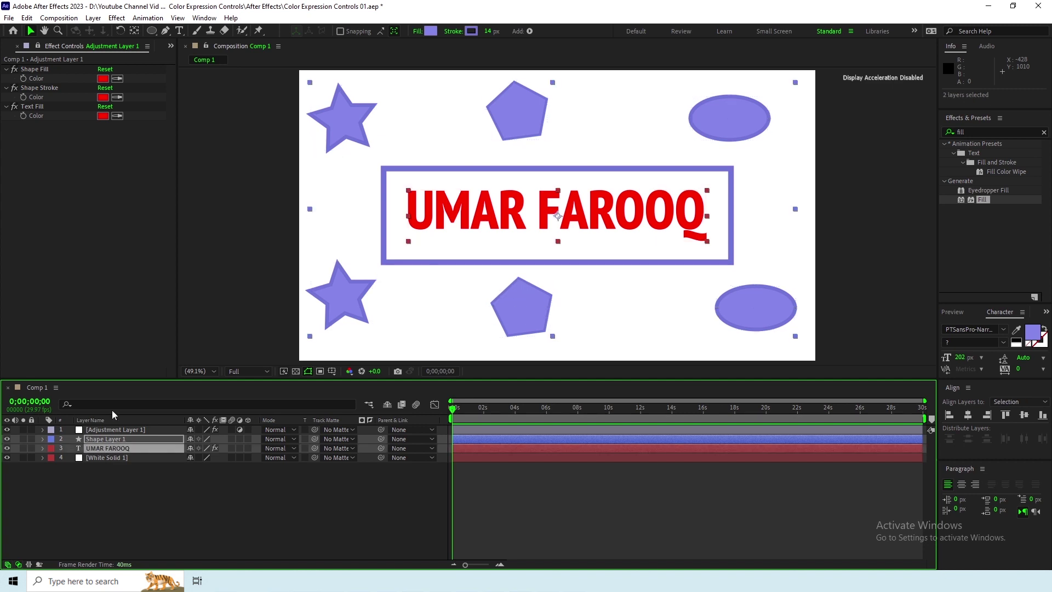
pyautogui.click(115, 404)
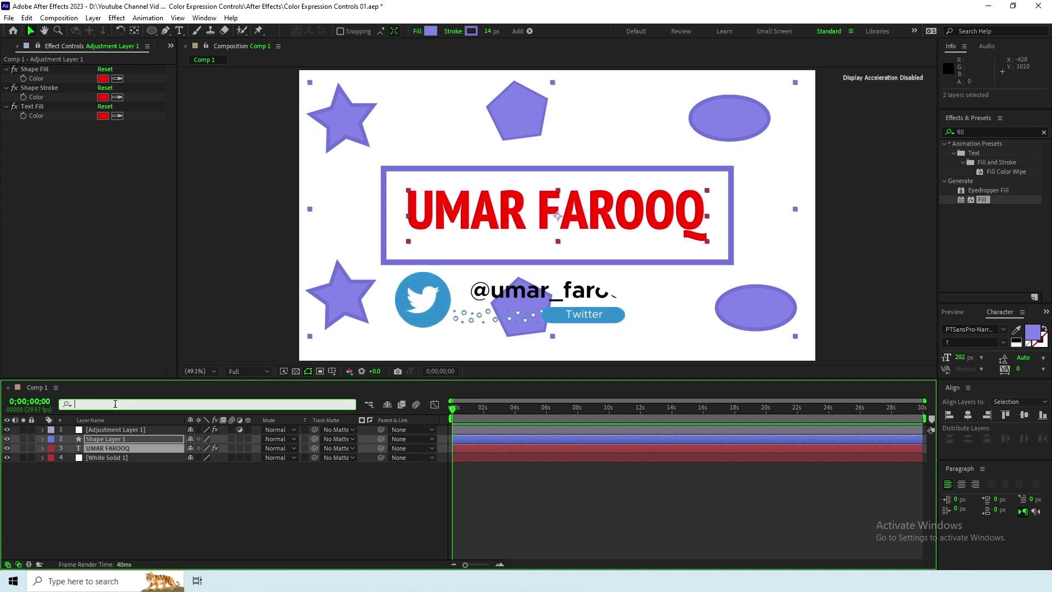
# Step: Filter the timeline by 'color' and link Ellipse 2's stroke colour to Shape Stroke
pyautogui.write('color')
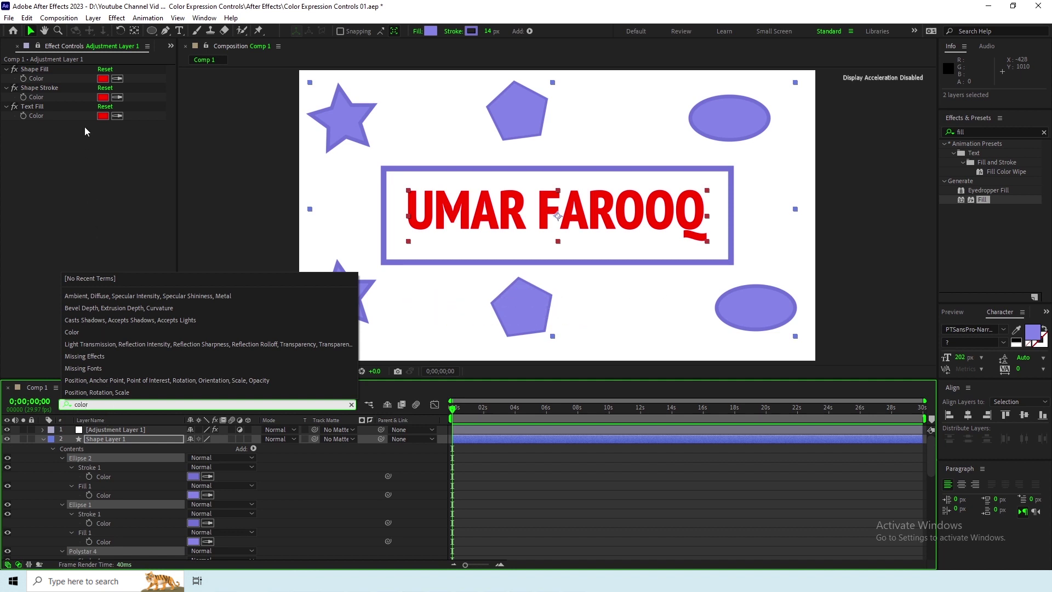
pyautogui.click(133, 441)
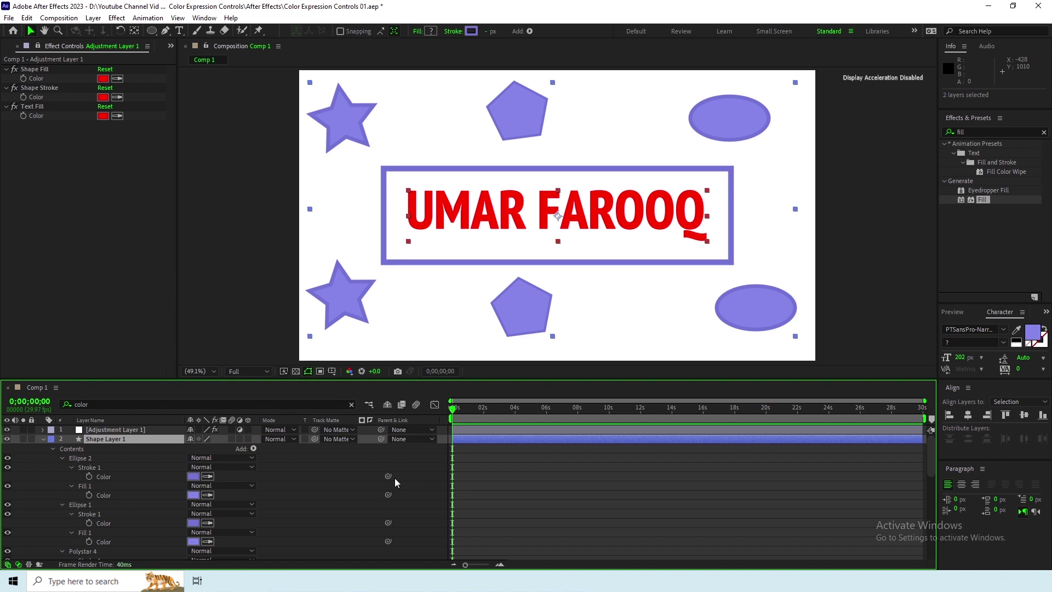
pyautogui.moveTo(388, 476); pyautogui.dragTo(40, 101)
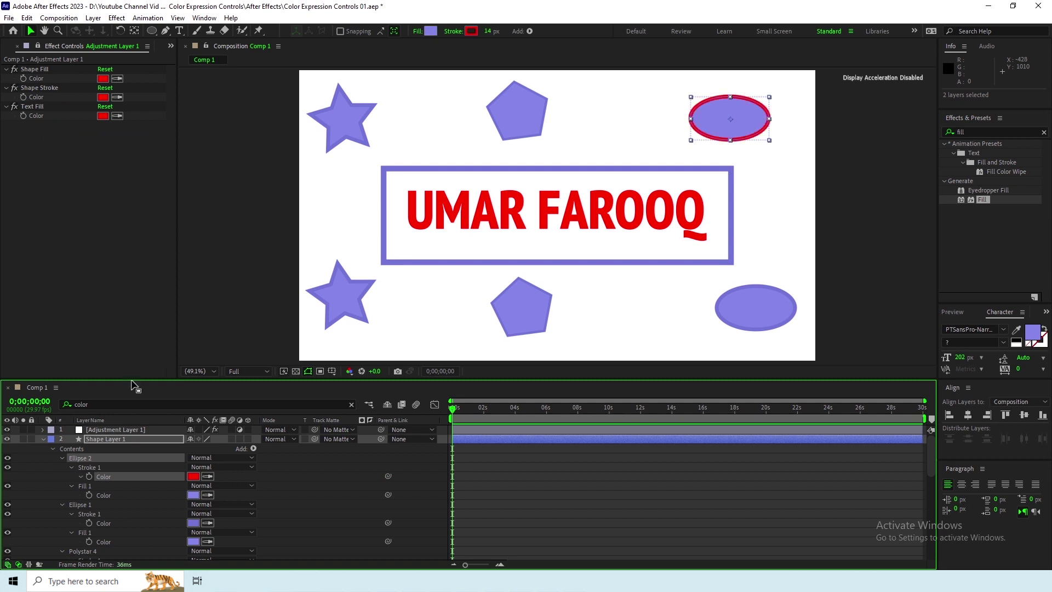
# Step: Link the top ellipse's fill and the bottom ellipse's stroke and fill to Shape Fill and Shape Stroke
pyautogui.click(123, 495)
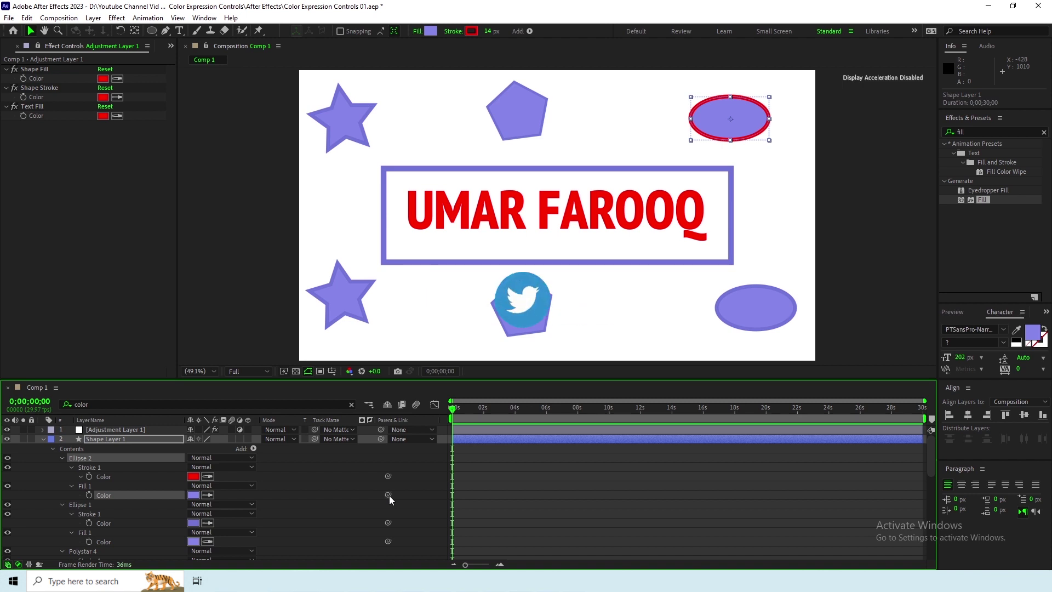
pyautogui.moveTo(389, 496); pyautogui.dragTo(47, 83)
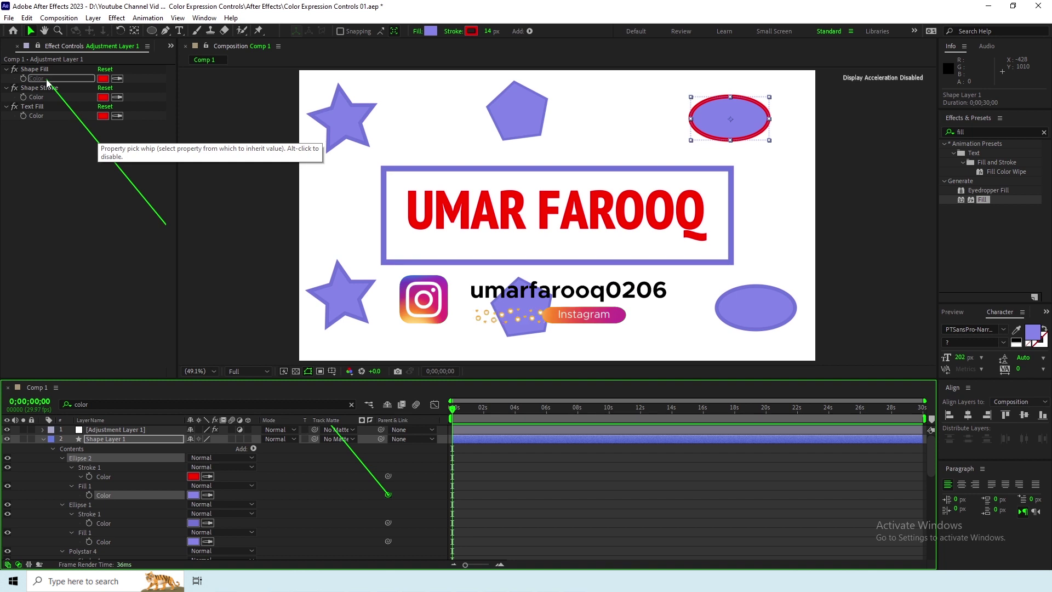
pyautogui.moveTo(47, 82); pyautogui.dragTo(47, 82)
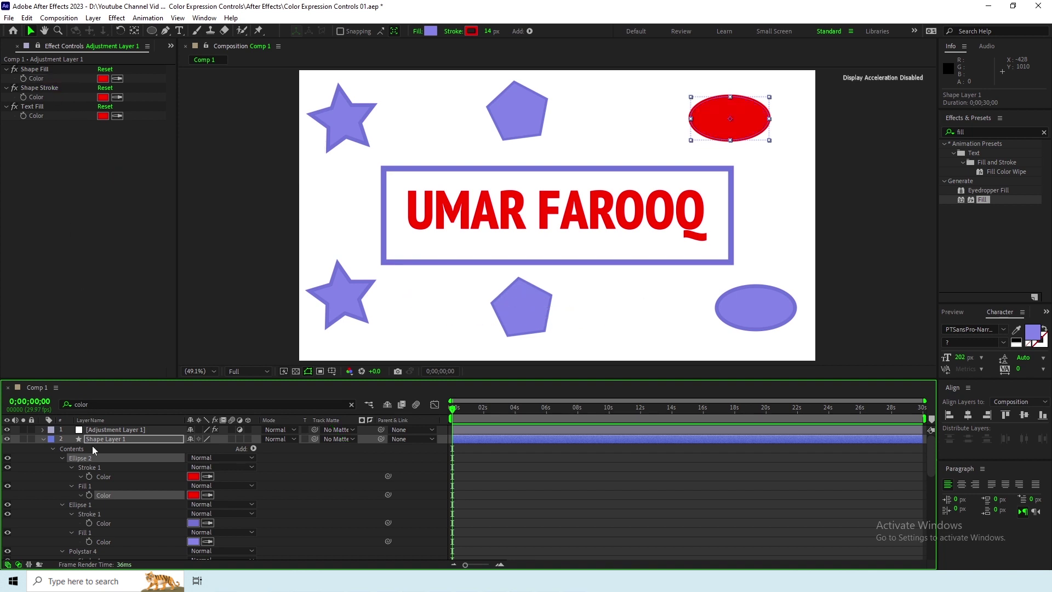
pyautogui.click(106, 516)
pyautogui.moveTo(388, 523); pyautogui.dragTo(68, 102)
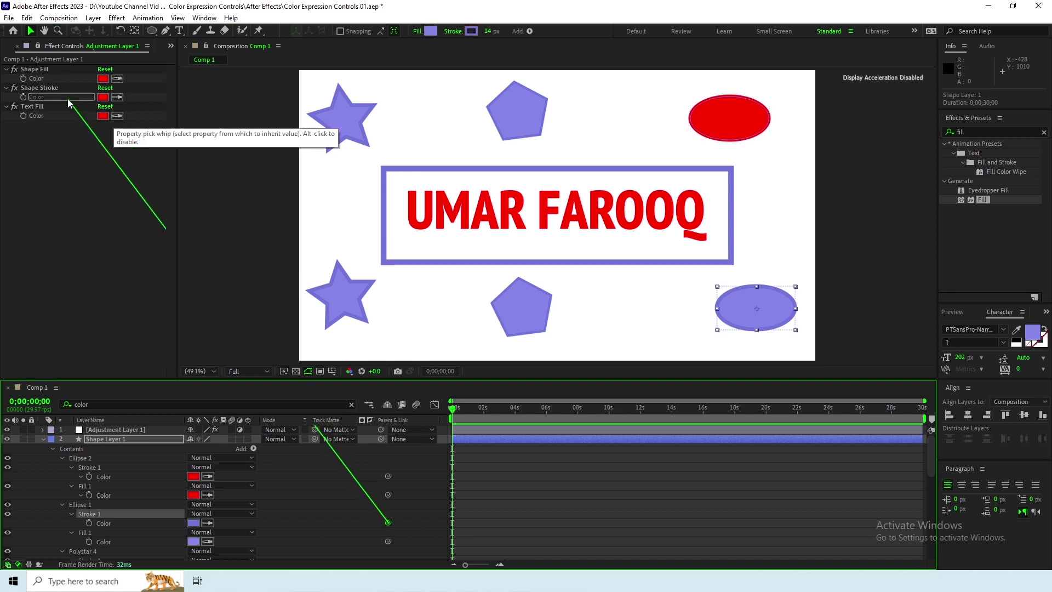
pyautogui.moveTo(68, 103); pyautogui.dragTo(68, 102)
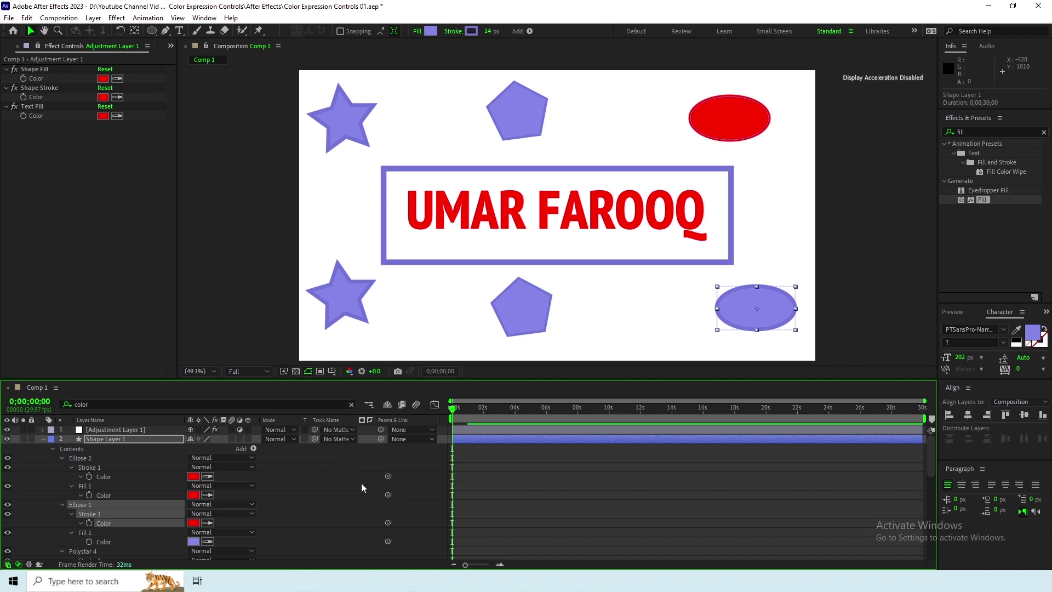
pyautogui.moveTo(388, 541); pyautogui.dragTo(61, 83)
# Step: Link the pentagons' stroke and fill colours to Shape Stroke and Shape Fill
pyautogui.scroll(-3, 142, 529)
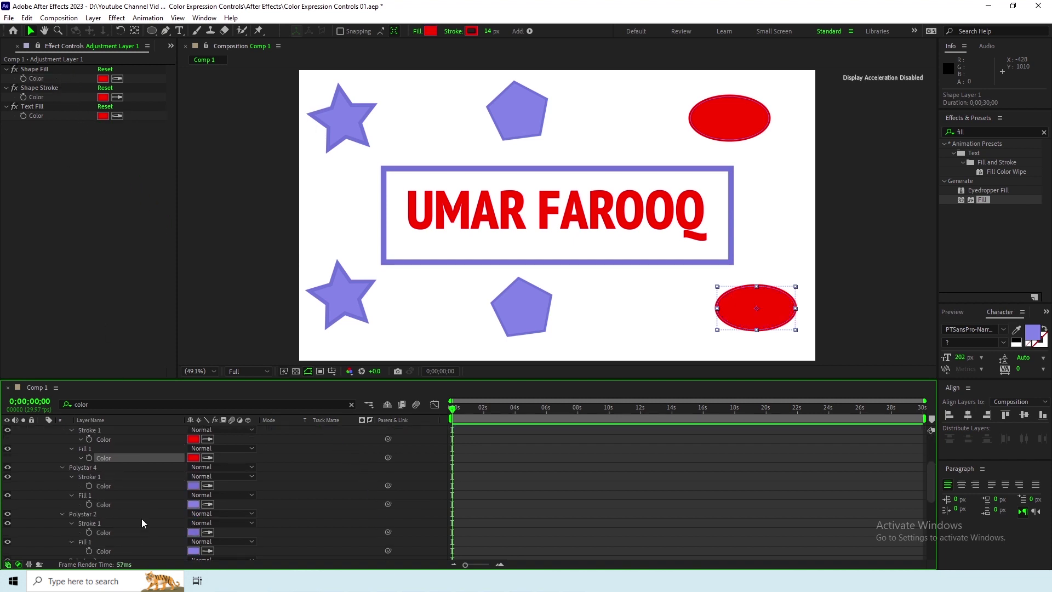
pyautogui.moveTo(388, 485); pyautogui.dragTo(61, 97)
pyautogui.moveTo(388, 504); pyautogui.dragTo(61, 79)
pyautogui.scroll(-2, 219, 494)
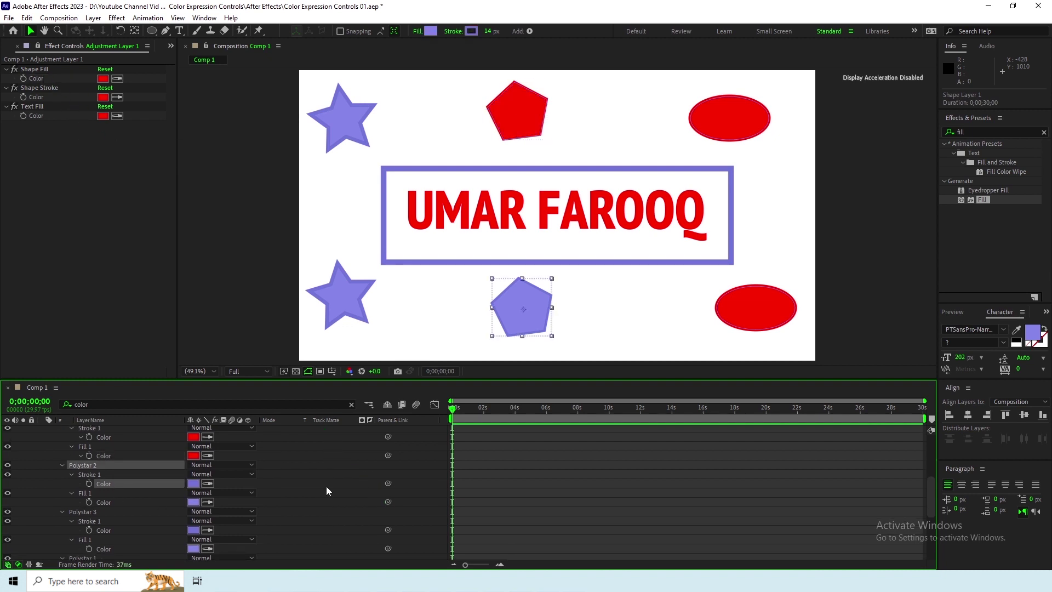
pyautogui.moveTo(388, 484); pyautogui.dragTo(62, 97)
pyautogui.moveTo(388, 531); pyautogui.dragTo(61, 97)
pyautogui.moveTo(388, 550); pyautogui.dragTo(62, 78)
pyautogui.scroll(-2, 100, 454)
# Step: Link the bottom star's and rectangle's colours to the controls, then select the title text layer
pyautogui.moveTo(388, 518); pyautogui.dragTo(61, 79)
pyautogui.scroll(-2, 100, 493)
pyautogui.moveTo(388, 501); pyautogui.dragTo(61, 97)
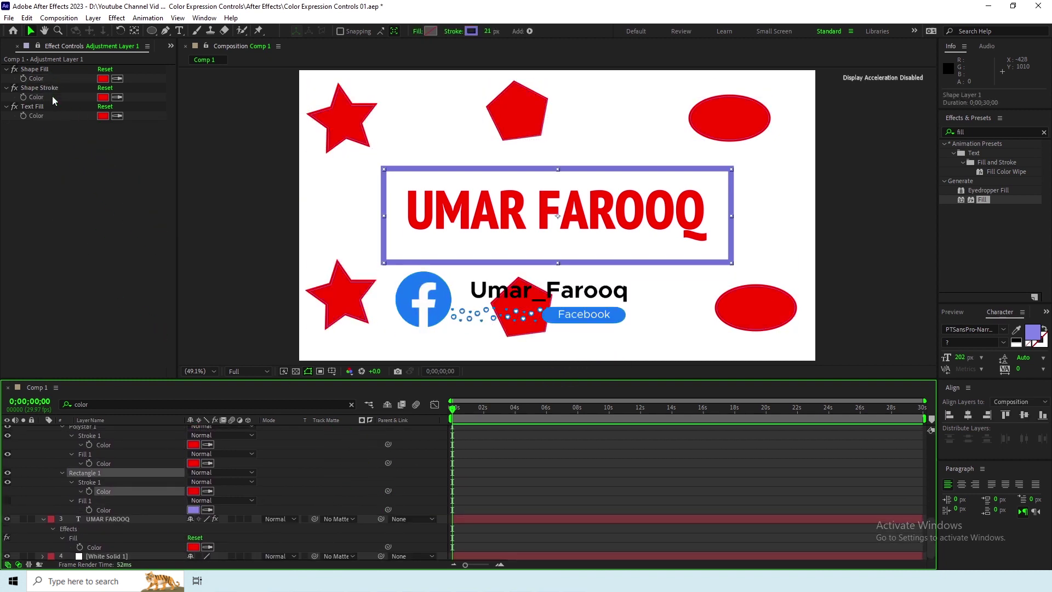
pyautogui.moveTo(388, 520); pyautogui.dragTo(61, 78)
pyautogui.click(154, 530)
pyautogui.scroll(-1, 154, 532)
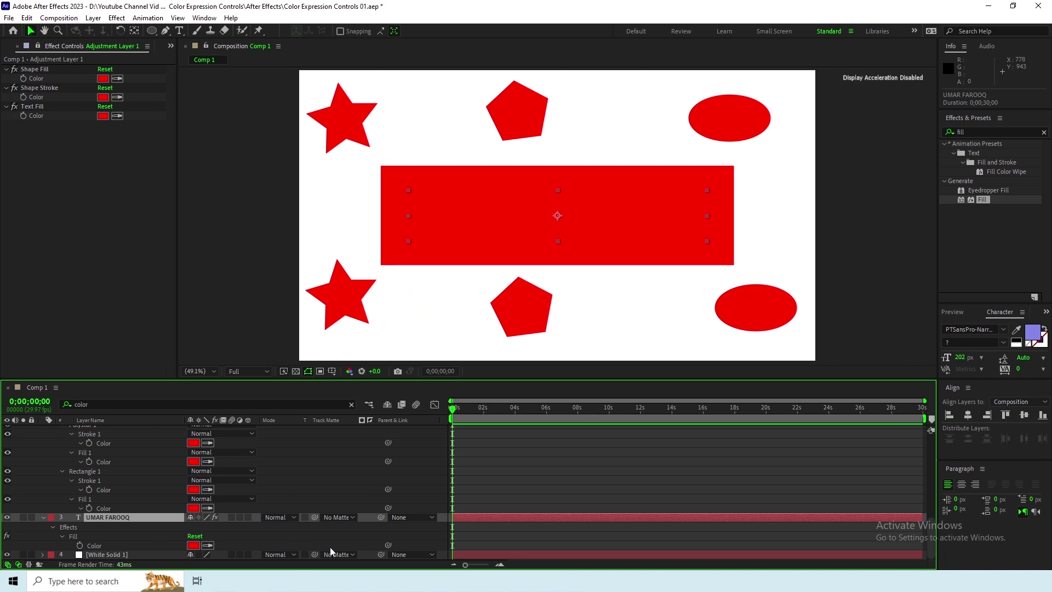
# Step: Link the title's Fill Color to Text Fill and set Text Fill to white (FFFFFF)
pyautogui.moveTo(387, 545); pyautogui.dragTo(48, 119)
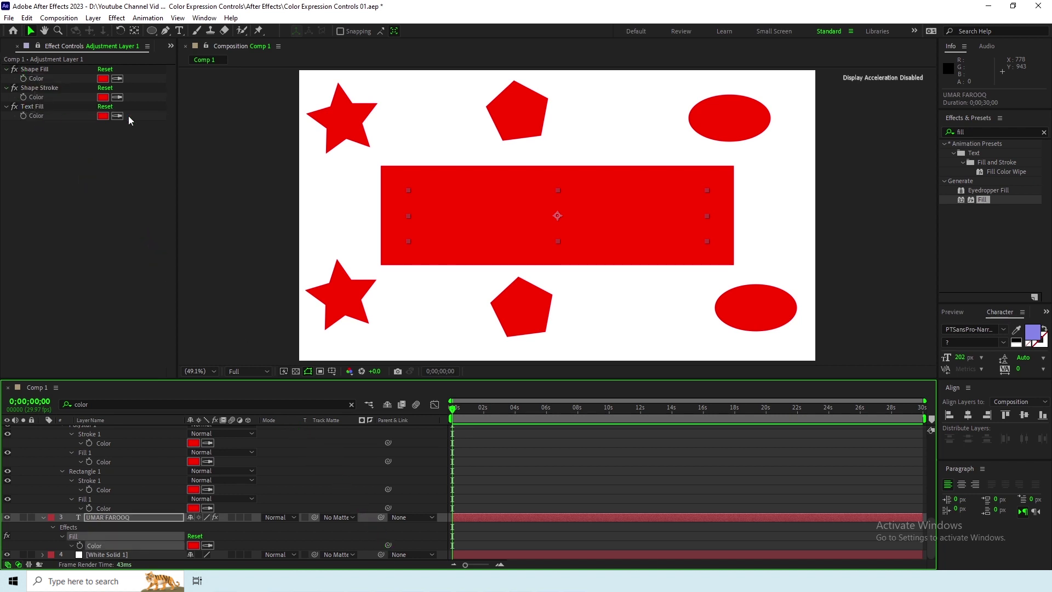
pyautogui.click(103, 115)
pyautogui.moveTo(269, 348); pyautogui.dragTo(218, 296)
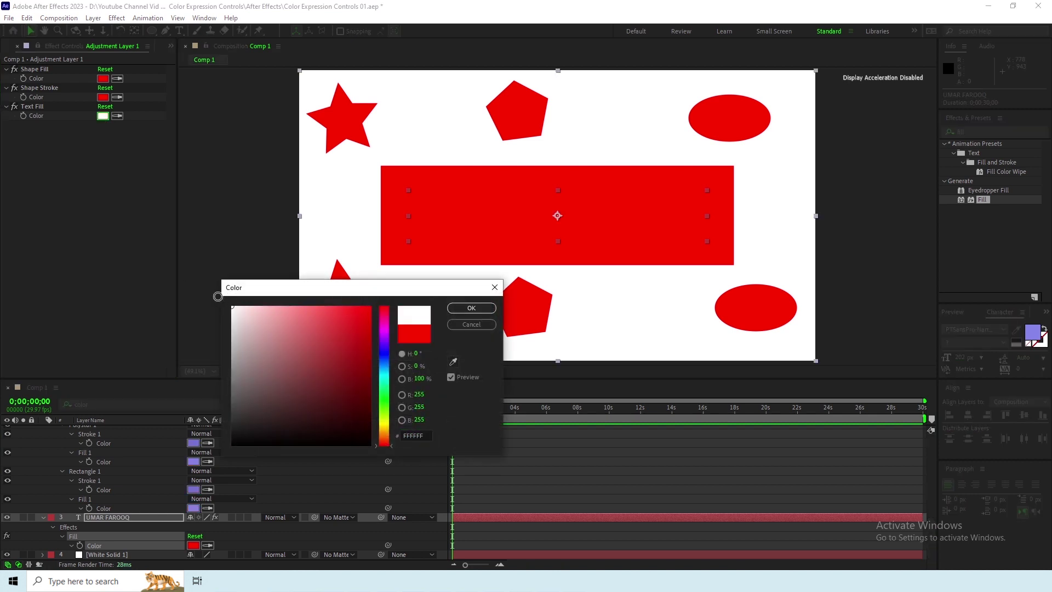
pyautogui.click(471, 308)
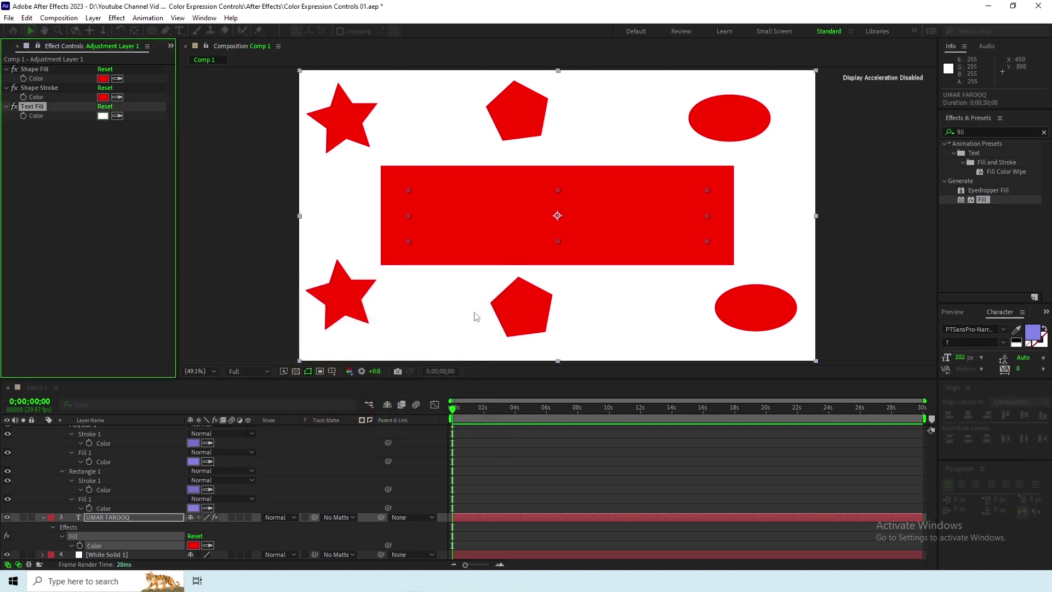
pyautogui.scroll(3, 100, 524)
pyautogui.scroll(3, 52, 455)
pyautogui.scroll(4, 51, 456)
pyautogui.click(44, 439)
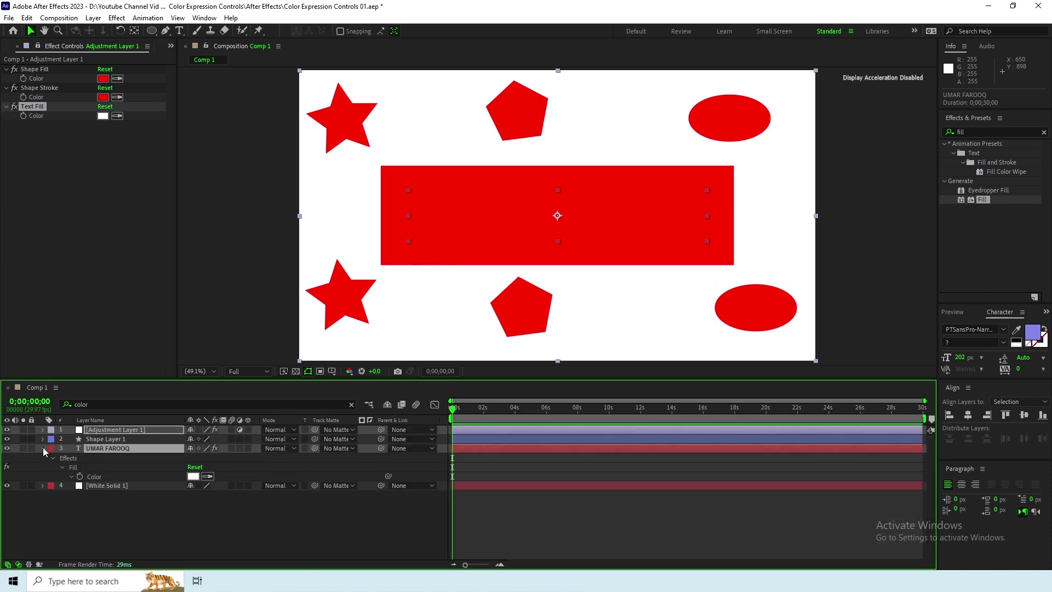
# Step: Place Shape Layer 1 below the title text layer, then select Adjustment Layer 1's Shape Fill and Shape Stroke effects
pyautogui.moveTo(107, 439); pyautogui.dragTo(117, 450)
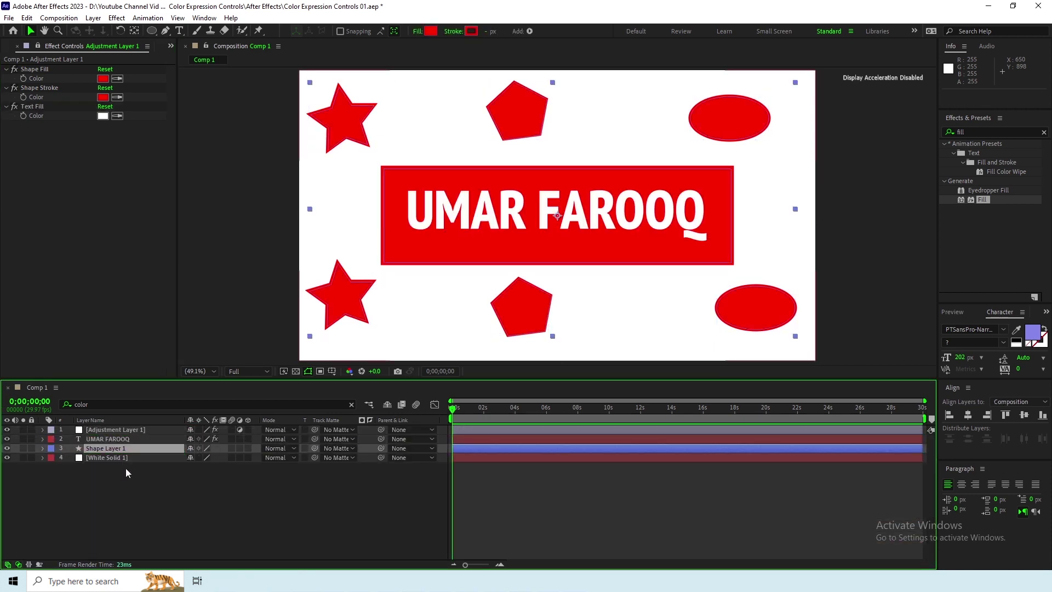
pyautogui.click(146, 431)
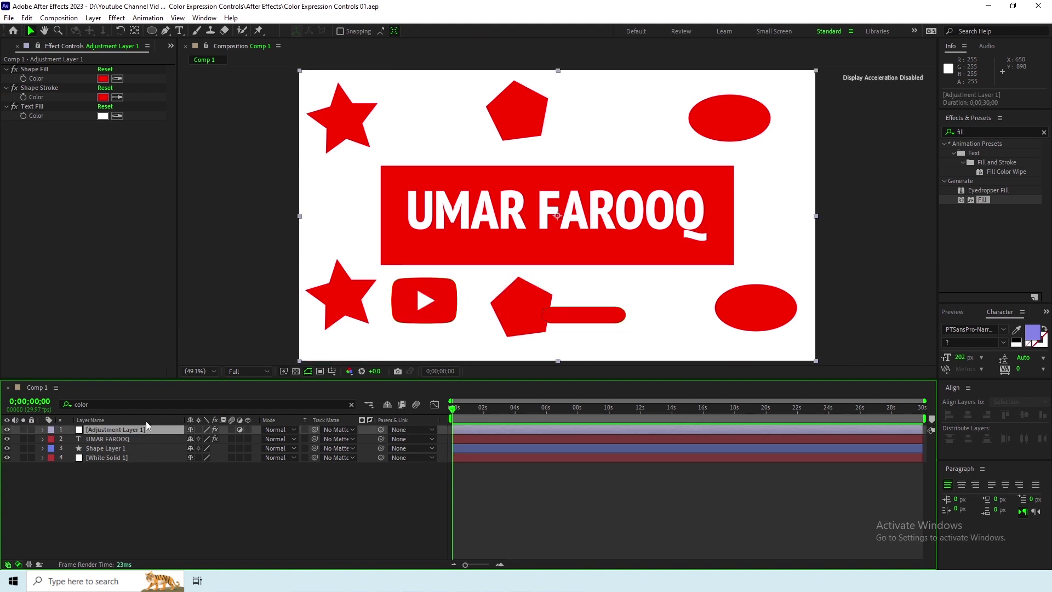
pyautogui.click(25, 77)
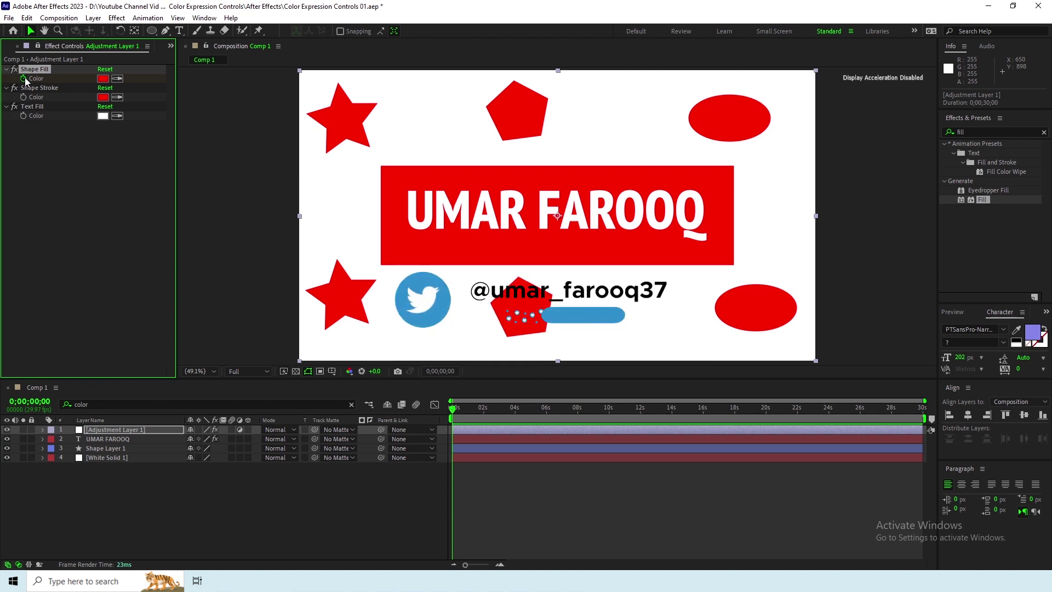
pyautogui.click(25, 96)
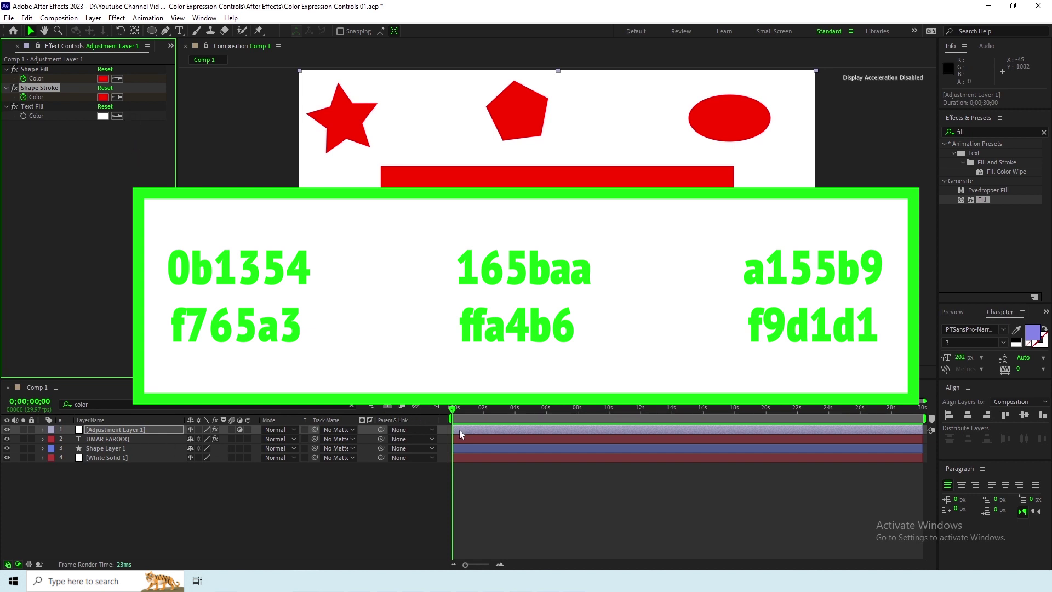
# Step: Narrow the Time Navigator to the opening frames and scrub the playhead to 0;00;00;05
pyautogui.moveTo(922, 401); pyautogui.dragTo(468, 401)
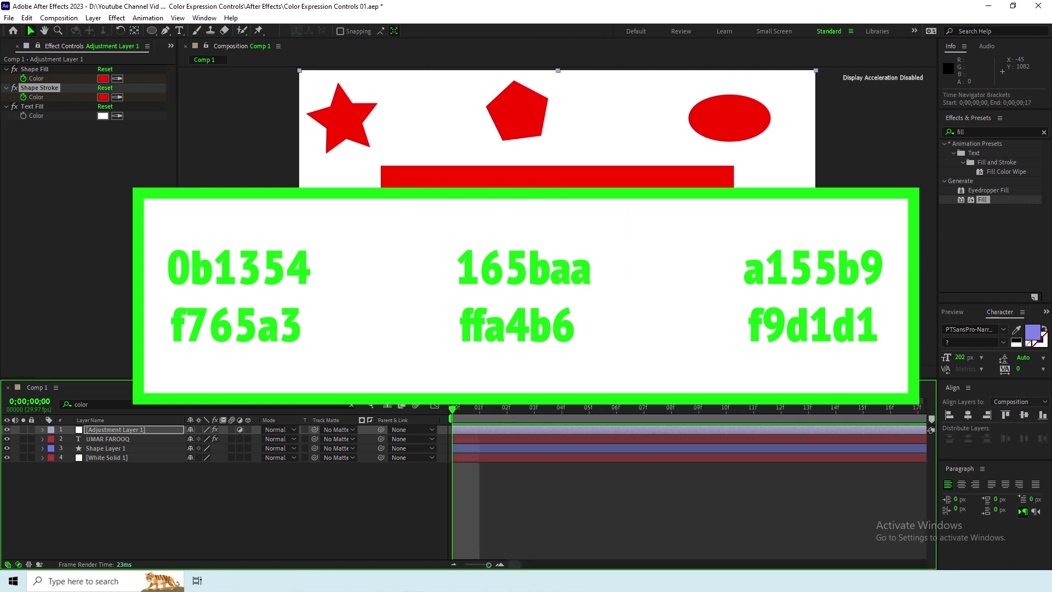
pyautogui.moveTo(468, 401); pyautogui.dragTo(462, 398)
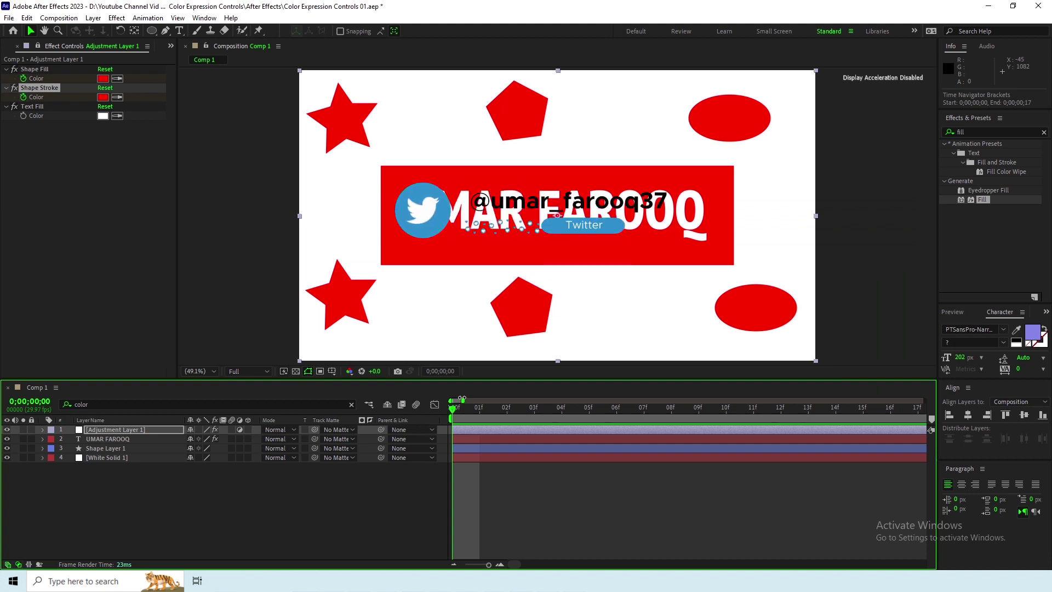
pyautogui.moveTo(535, 408); pyautogui.dragTo(587, 410)
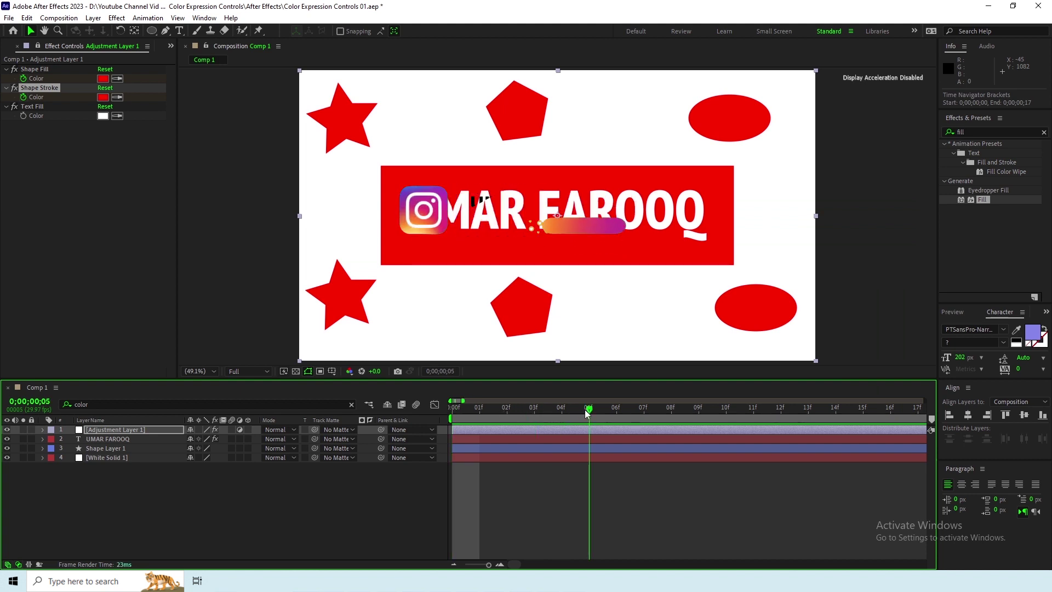
# Step: At frame 5, set the shape fill to navy 0B1354 and the stroke to light pink F9D1D1
pyautogui.click(107, 80)
pyautogui.write('0B1354')
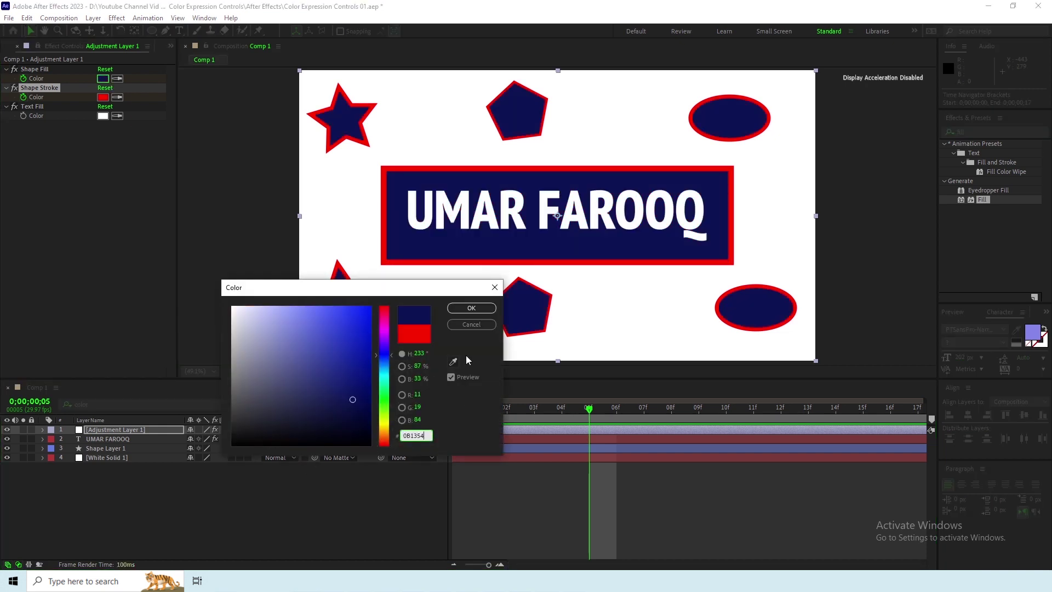
pyautogui.click(472, 307)
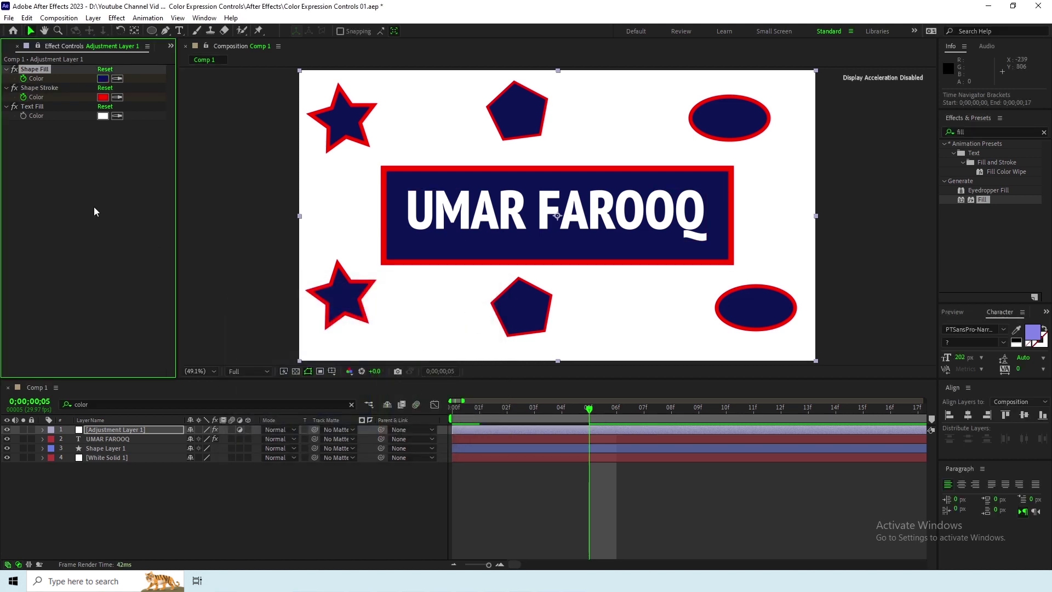
pyautogui.click(103, 98)
pyautogui.write('F9D1D1')
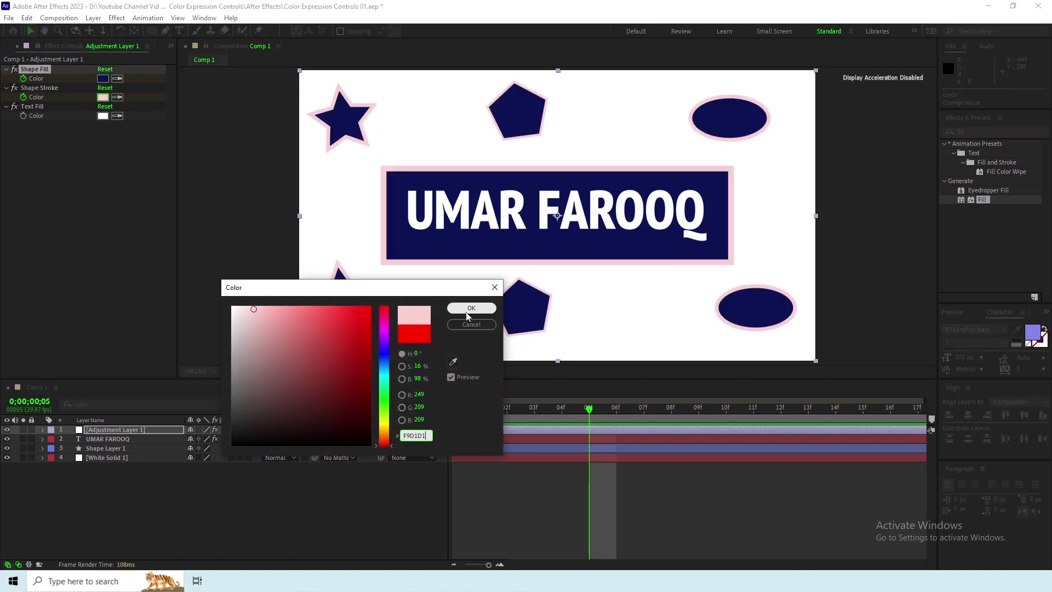
pyautogui.click(466, 312)
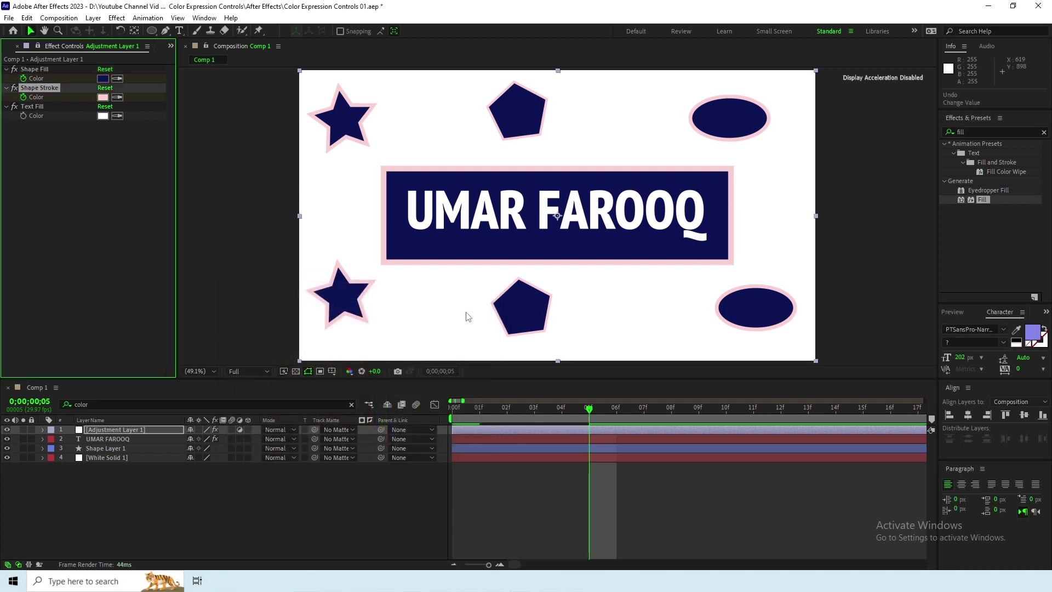
# Step: At frame 10, paste a medium blue shape fill and a deeper pink stroke
pyautogui.click(726, 409)
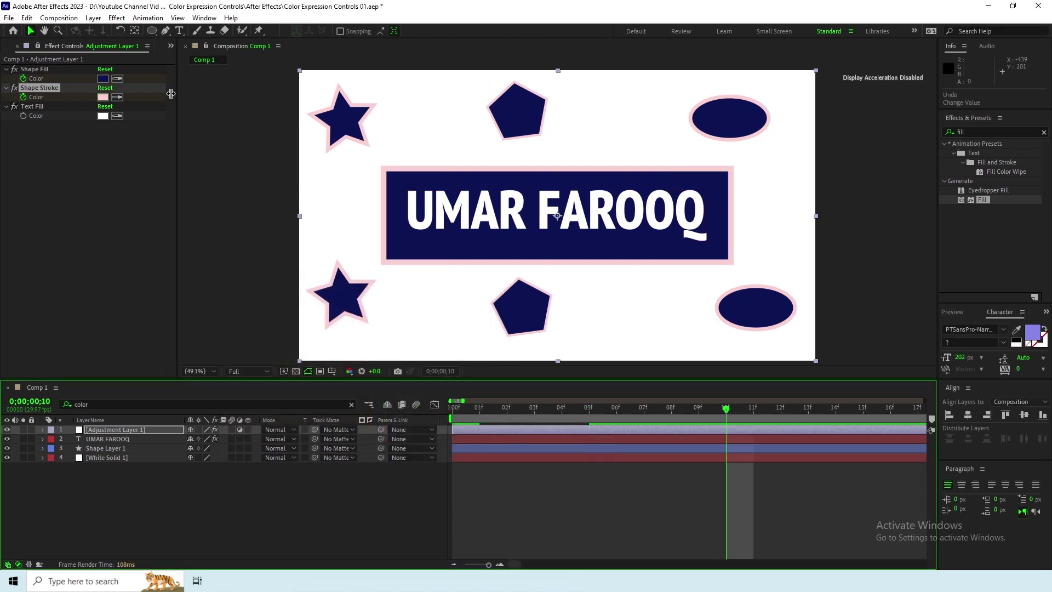
pyautogui.click(103, 78)
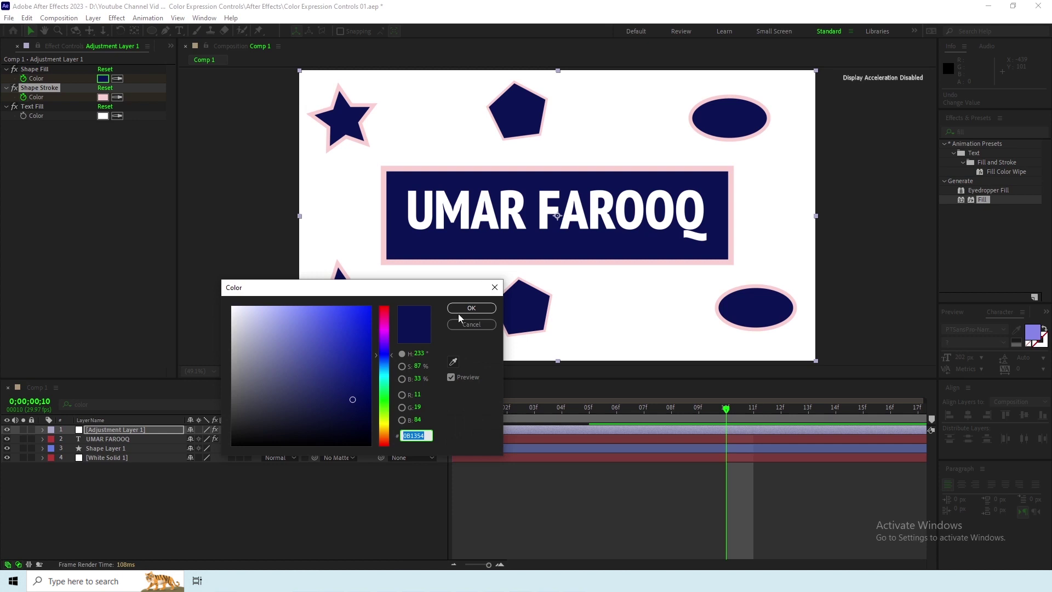
pyautogui.write('165BAA')
pyautogui.click(470, 308)
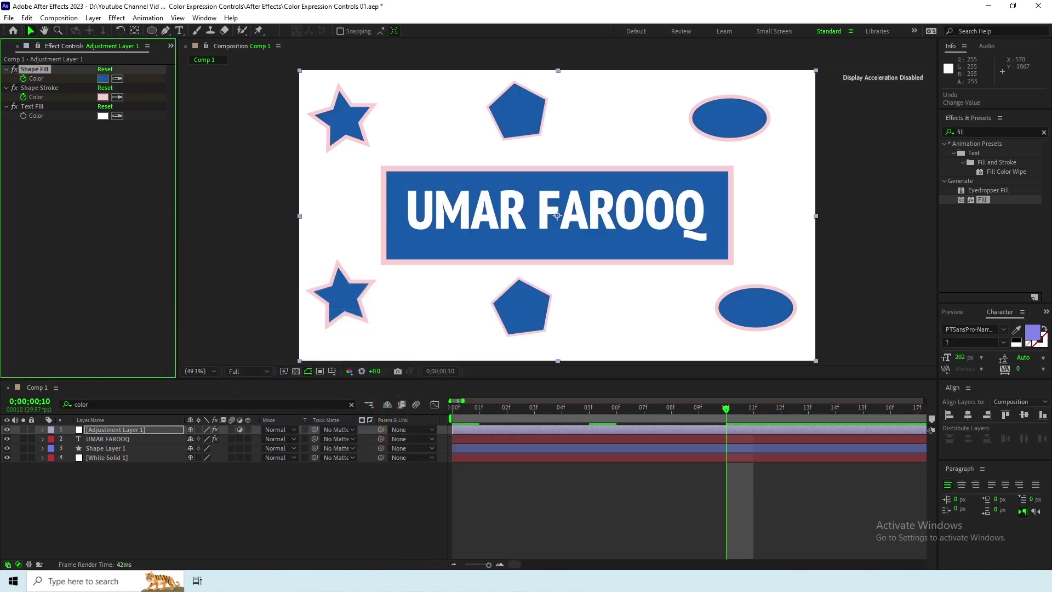
pyautogui.click(101, 97)
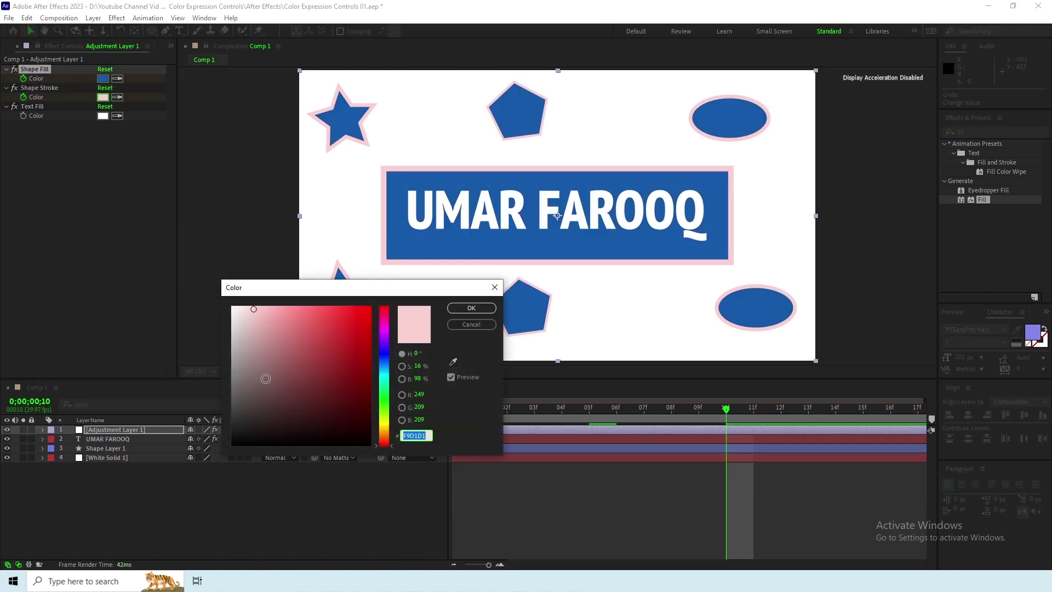
pyautogui.write('FFA4B6')
pyautogui.click(464, 311)
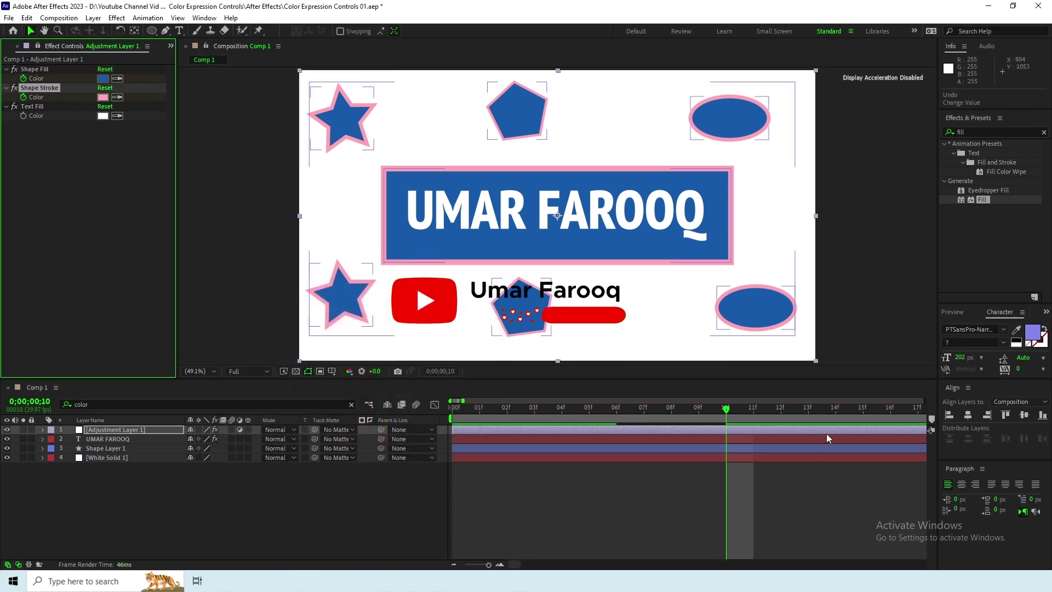
# Step: At frame 15, set the shape fill to purple A155B9 and the stroke to hot pink F765A3
pyautogui.click(862, 409)
pyautogui.write('A155B9')
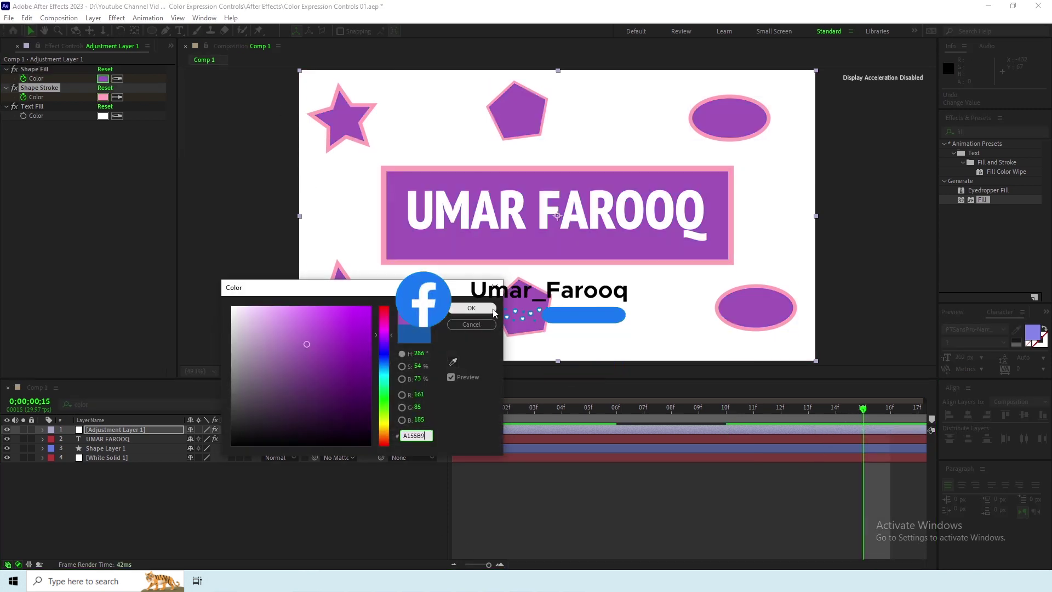
pyautogui.click(470, 308)
pyautogui.click(102, 97)
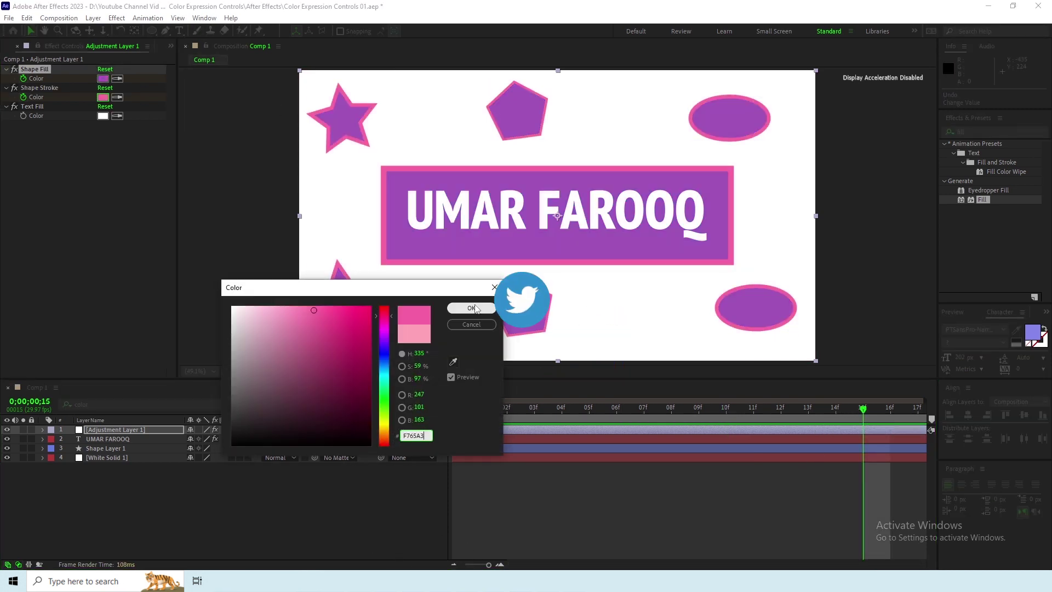
pyautogui.hotkey('ctrl', 'v')
pyautogui.click(469, 308)
# Step: At frame 20, set a pink F765A3 fill and blue stroke, then a pink FFA4B6 fill
pyautogui.moveTo(862, 409); pyautogui.dragTo(828, 416)
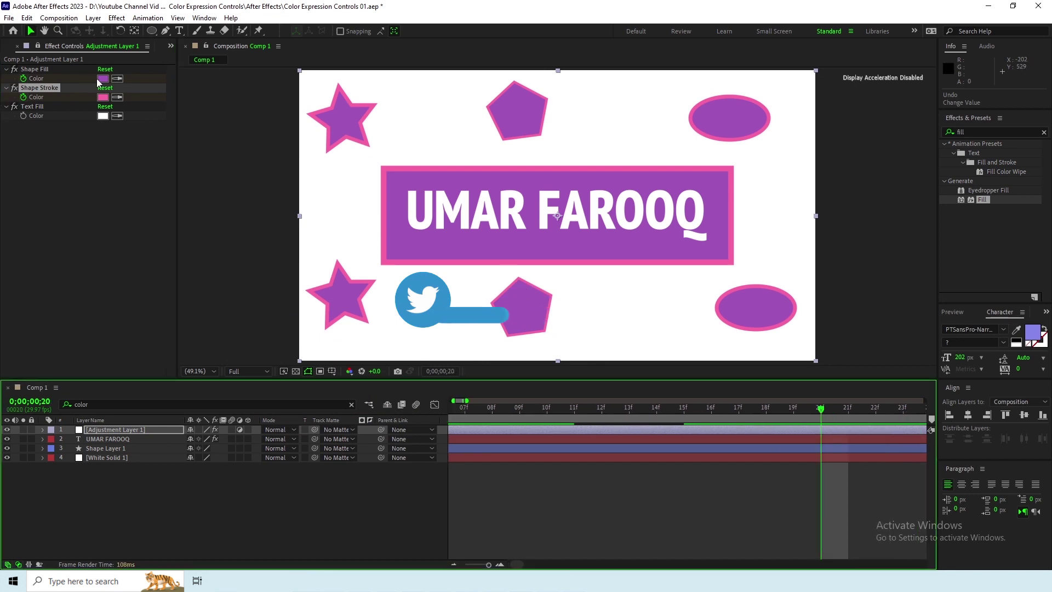
pyautogui.click(102, 79)
pyautogui.write('F765A3')
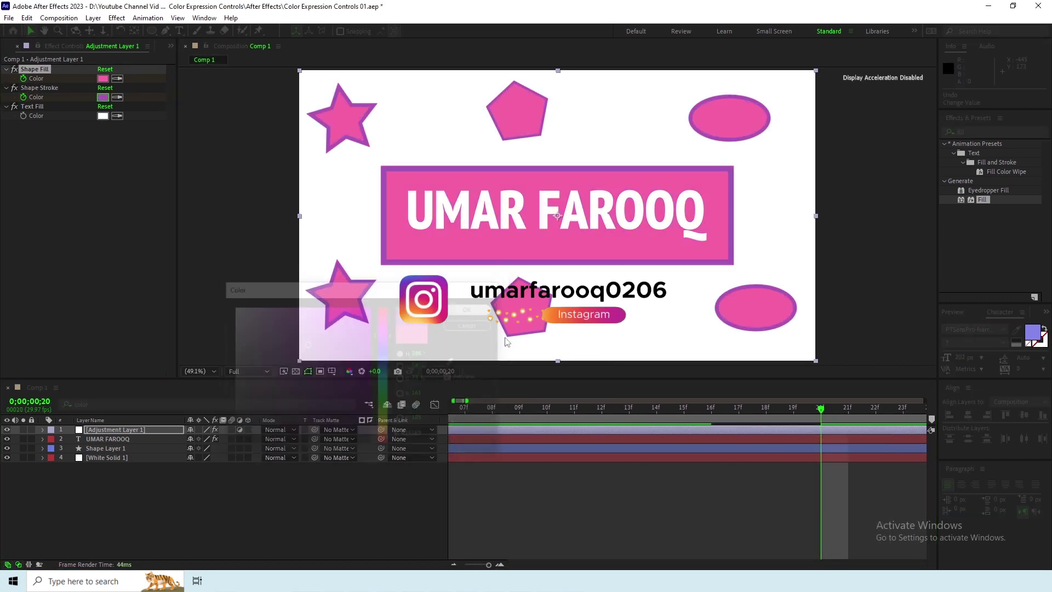
pyautogui.click(103, 97)
pyautogui.write('165BAA')
pyautogui.click(471, 308)
pyautogui.click(103, 79)
pyautogui.write('FFA4B6')
pyautogui.click(471, 308)
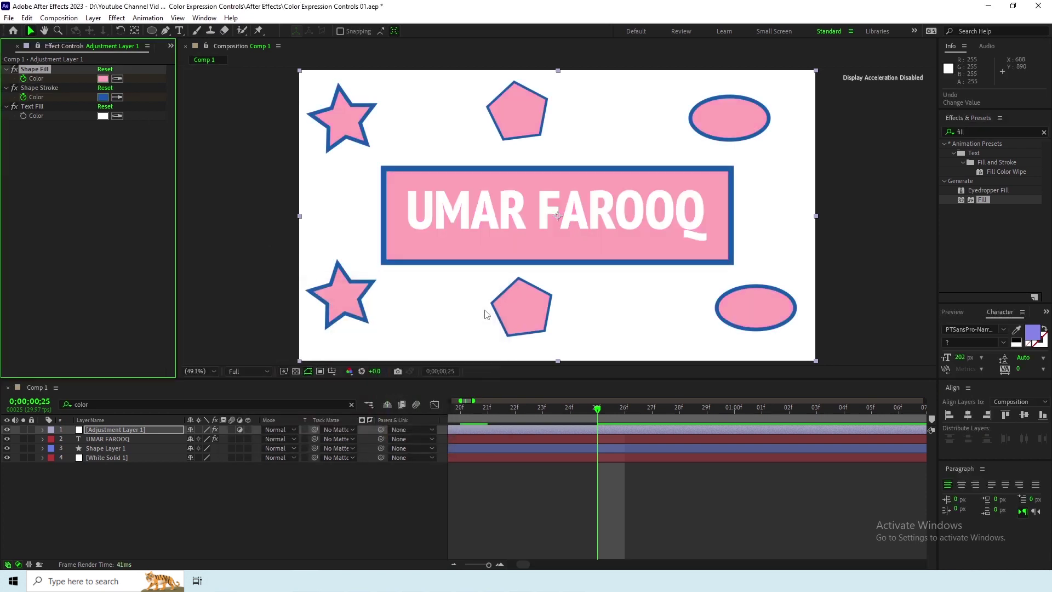
# Step: At one second, set a pale pink F9D1D1 fill and dark navy stroke, then preview the animation
pyautogui.click(735, 408)
pyautogui.click(102, 79)
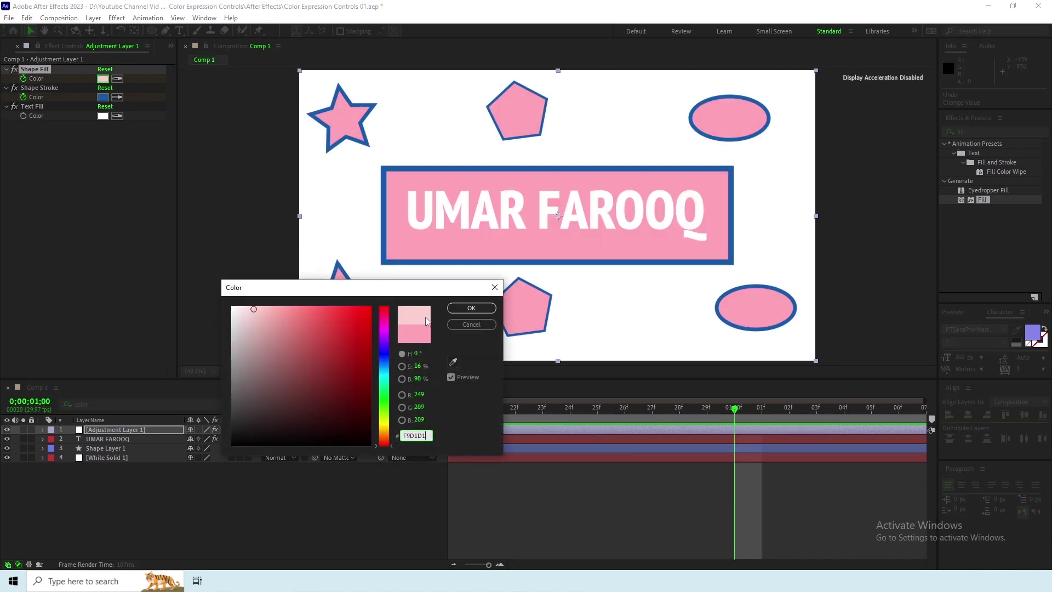
pyautogui.press('Return')
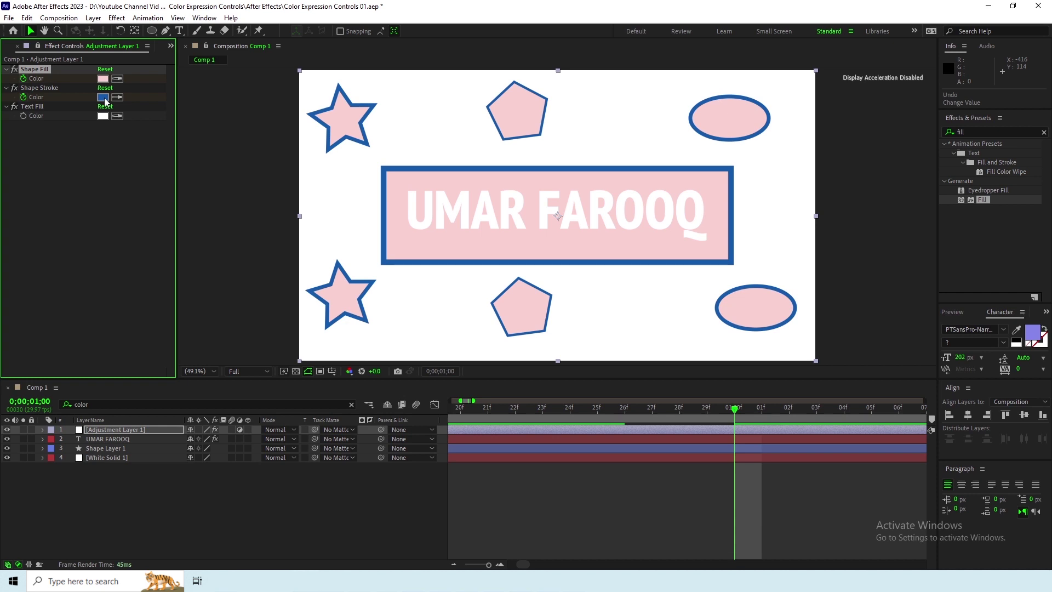
pyautogui.click(102, 97)
pyautogui.hotkey('ctrl', 'v')
pyautogui.press('Return')
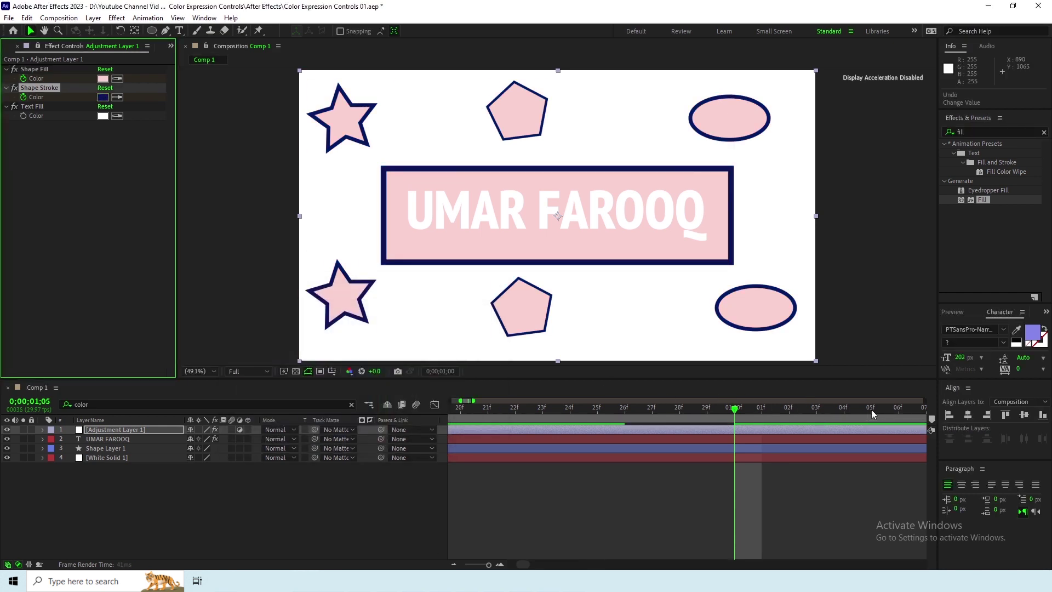
pyautogui.press('space')
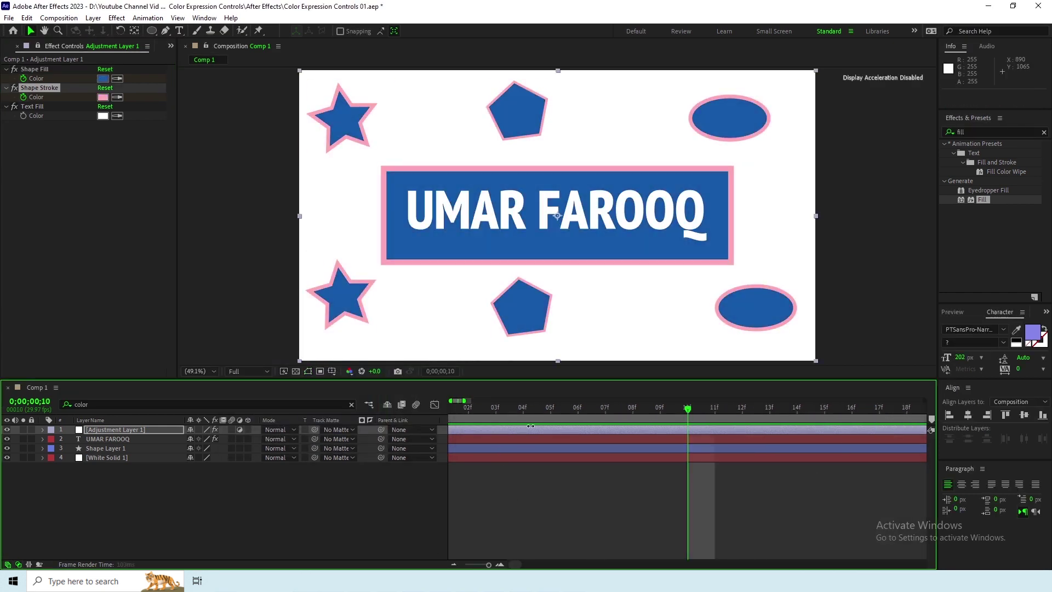
pyautogui.press('space')
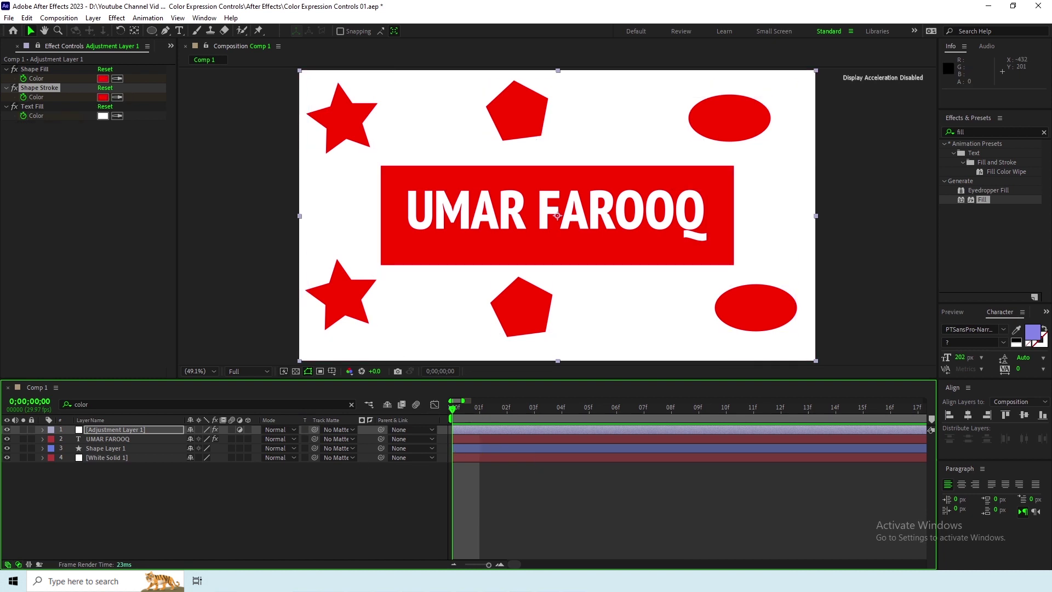
# Step: Keyframe the title text fill to pink FFA4B6 at frame 10
pyautogui.click(588, 408)
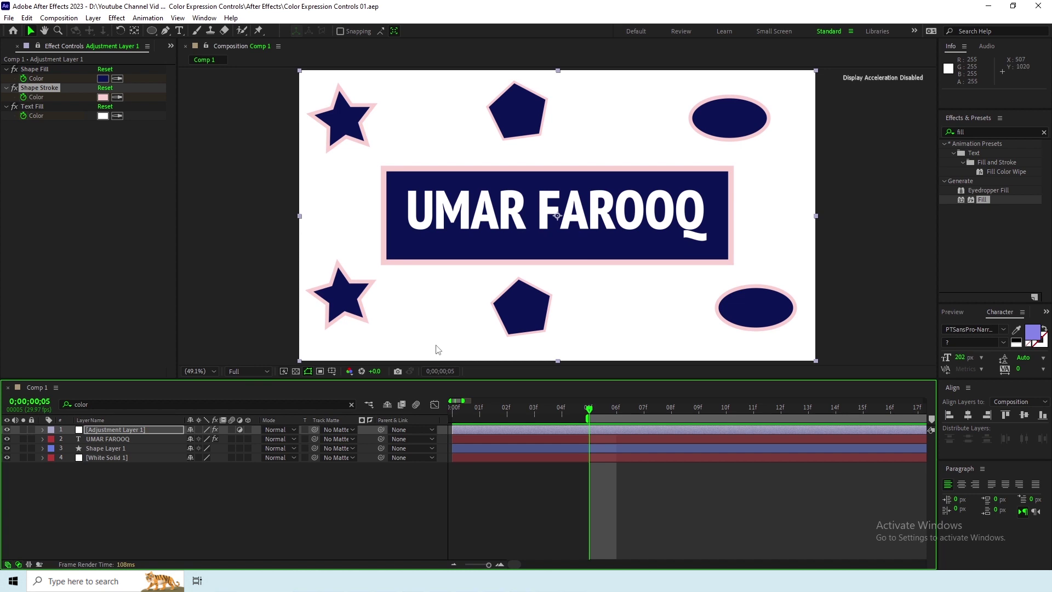
pyautogui.click(103, 116)
pyautogui.write('F9D1D1')
pyautogui.click(472, 307)
pyautogui.click(726, 408)
pyautogui.click(103, 115)
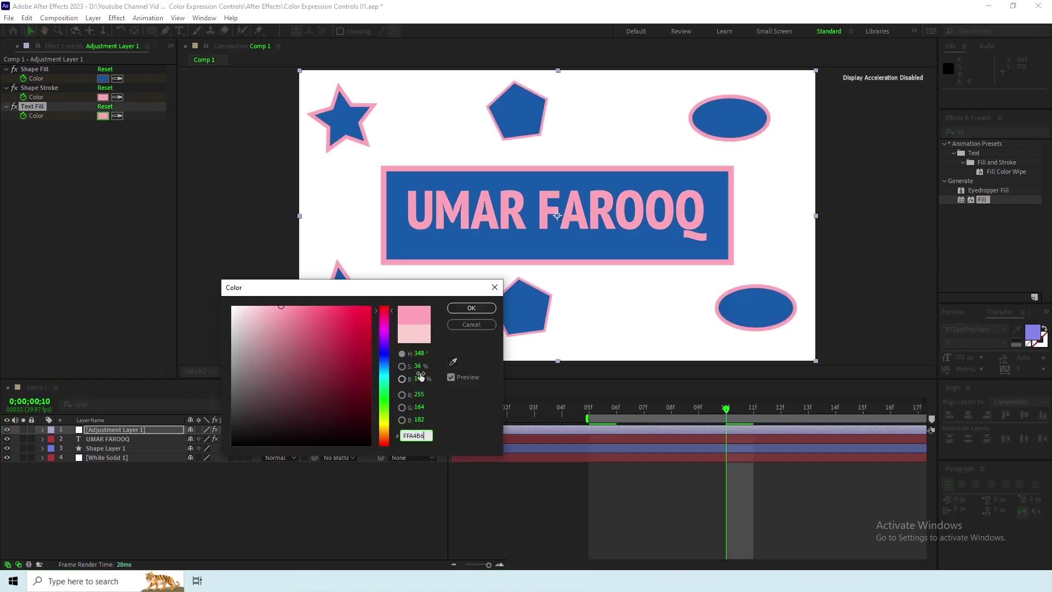
# Step: Paste a new title text colour at frame 15 and a readable purple at frame 20
pyautogui.click(472, 308)
pyautogui.click(863, 409)
pyautogui.click(103, 115)
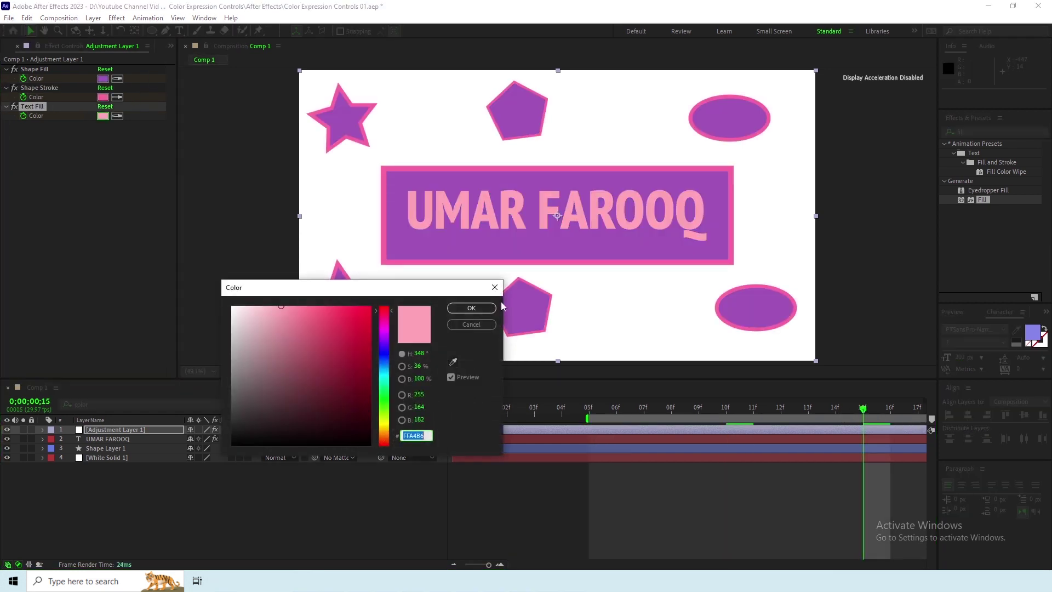
pyautogui.write('F765A3')
pyautogui.click(472, 308)
pyautogui.press('pagedown')
pyautogui.press('pagedown')
pyautogui.press('pagedown')
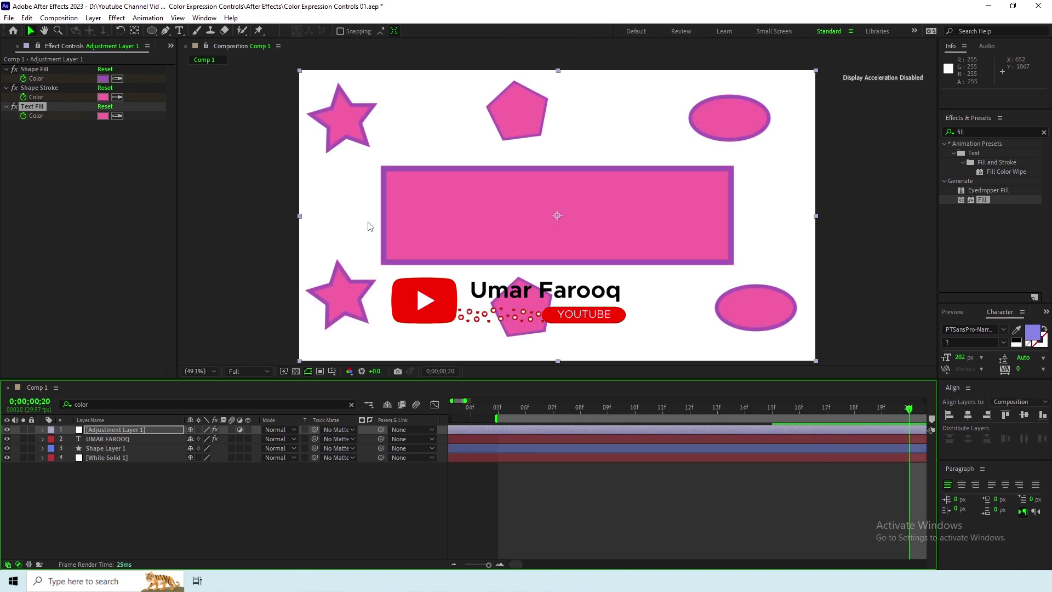
pyautogui.click(102, 116)
pyautogui.hotkey('ctrl', 'v')
pyautogui.click(471, 308)
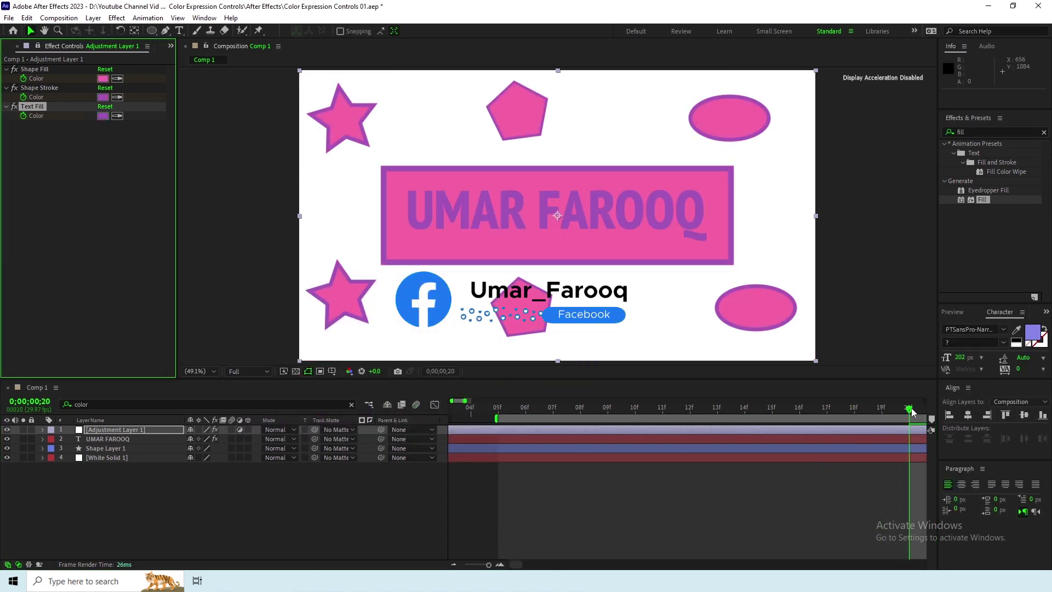
# Step: Set the title text colour to blue at the one-second mark
pyautogui.moveTo(912, 411); pyautogui.dragTo(554, 412)
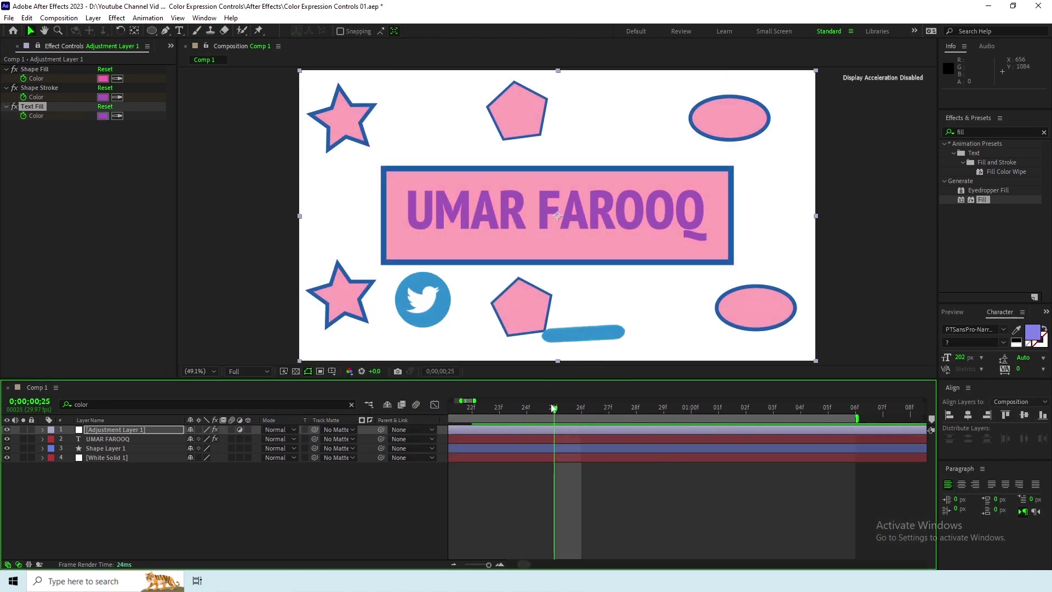
pyautogui.click(102, 116)
pyautogui.hotkey('ctrl', 'v')
pyautogui.click(472, 307)
pyautogui.click(691, 411)
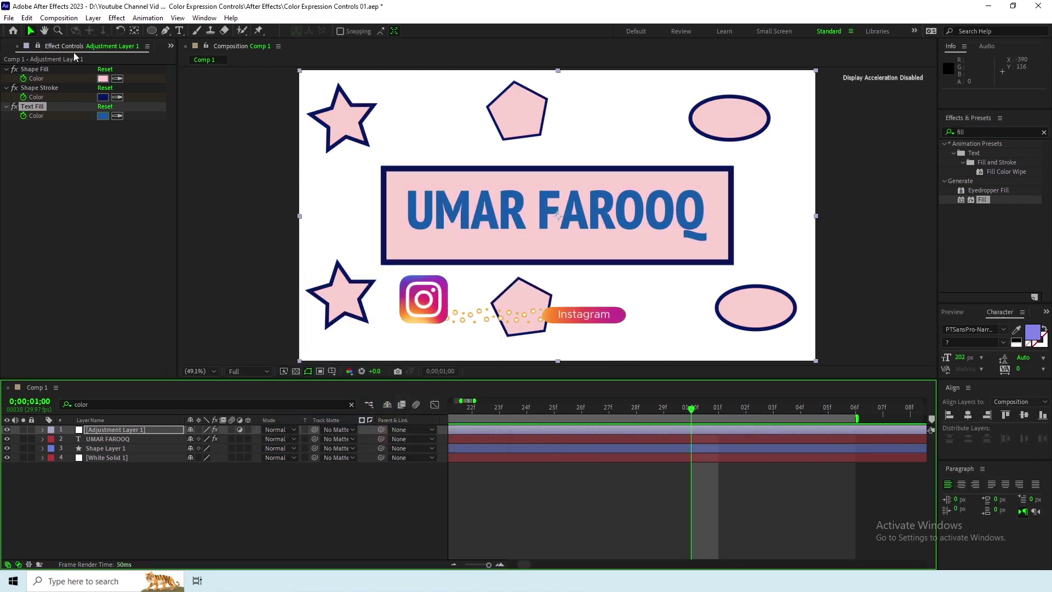
# Step: Make the title text navy at frame 01;05 and end the work area there with N
pyautogui.click(103, 116)
pyautogui.hotkey('ctrl', 'v')
pyautogui.click(470, 308)
pyautogui.click(828, 410)
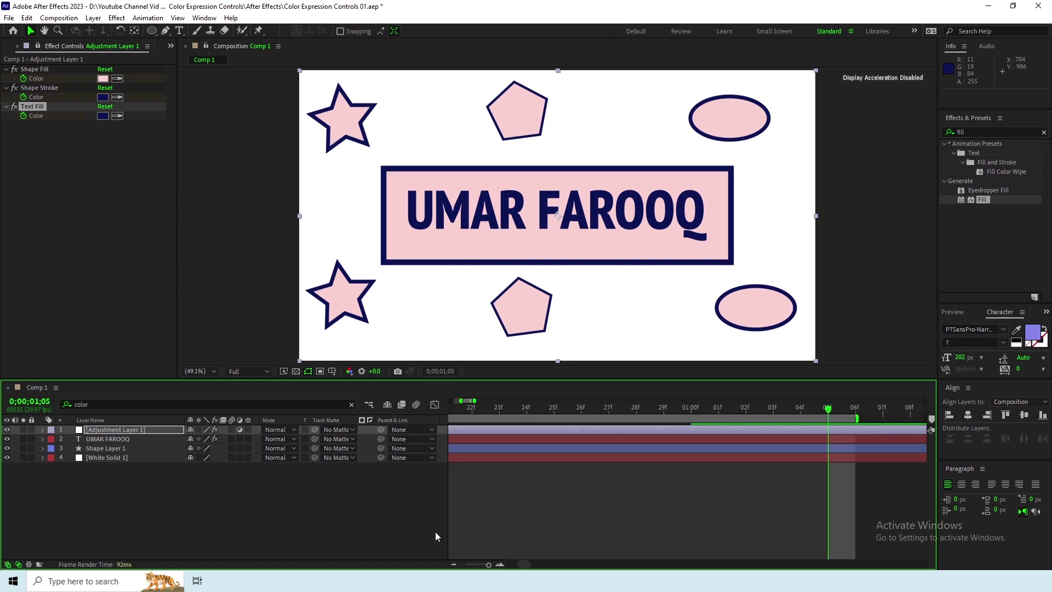
pyautogui.click(692, 411)
pyautogui.click(828, 410)
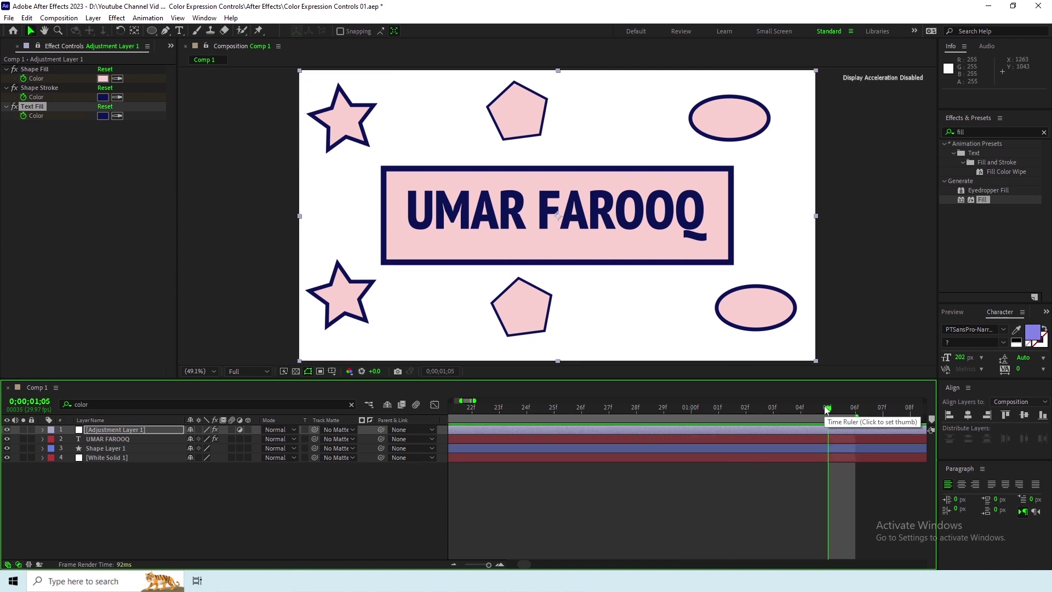
pyautogui.press('pageup')
pyautogui.press('n')
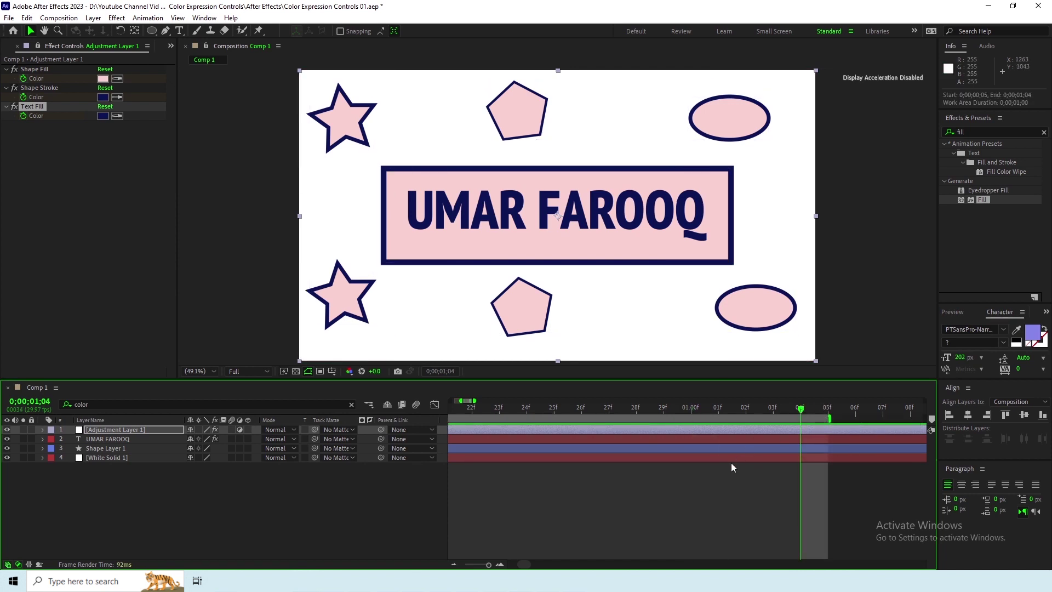